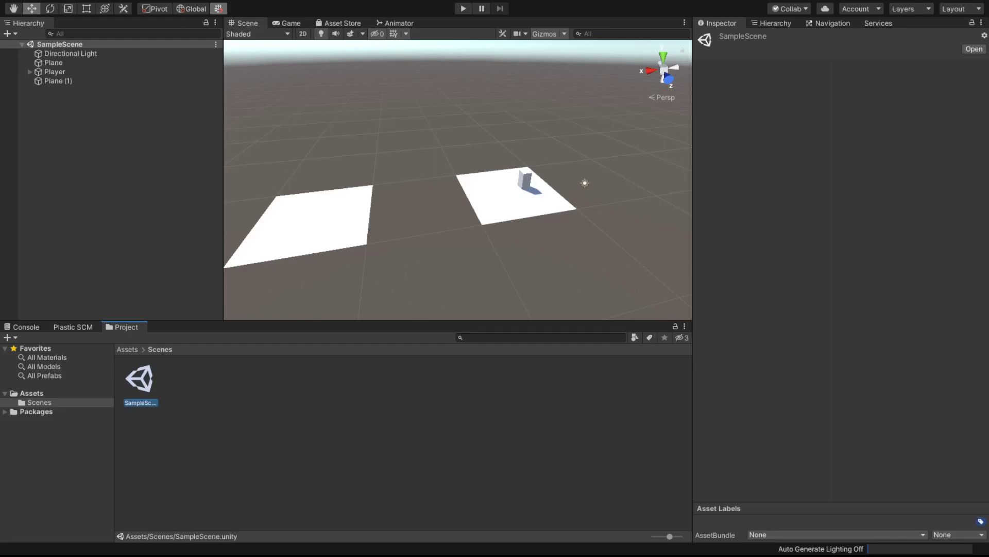
# Select Teleport.cs in the Assets folder and open it in Visual Studio
pyautogui.keyDown('alt'); pyautogui.moveTo(456, 209); pyautogui.dragTo(448, 210); pyautogui.keyUp('alt')
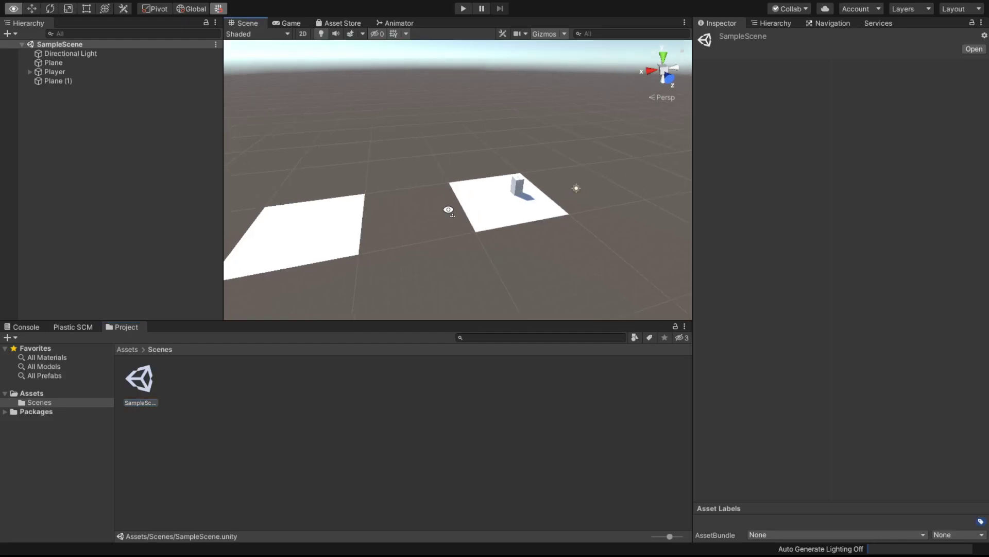
pyautogui.press('w')
pyautogui.click(31, 393)
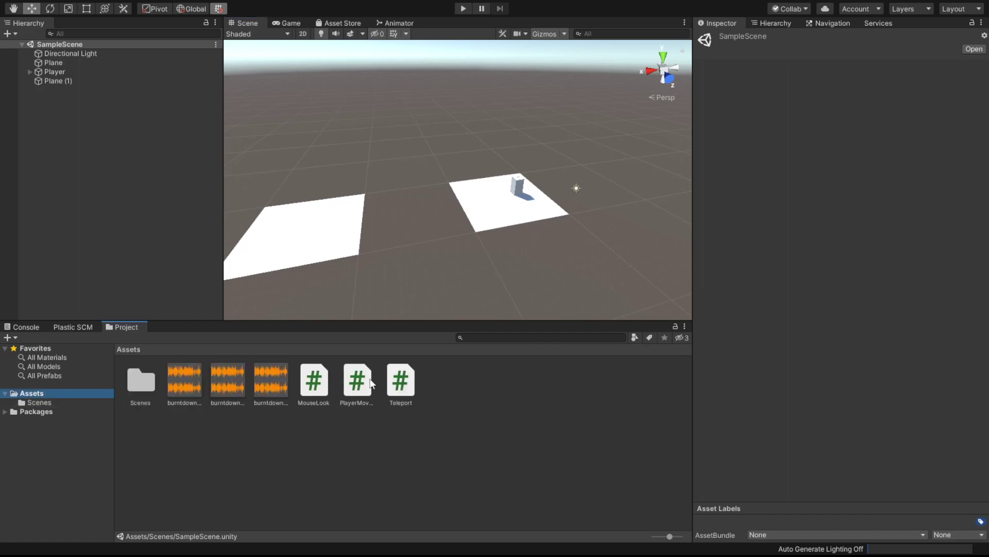
pyautogui.click(398, 382)
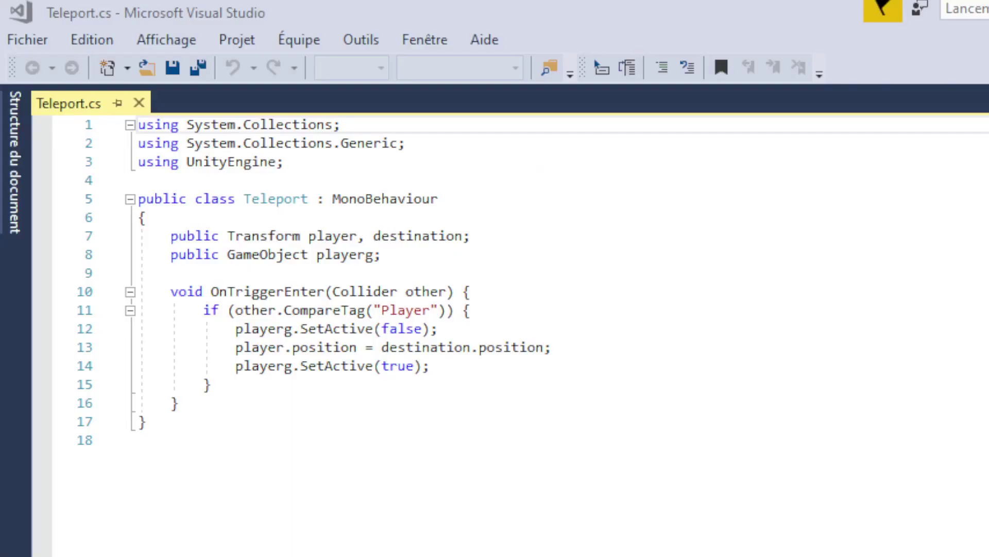
pyautogui.click(166, 505)
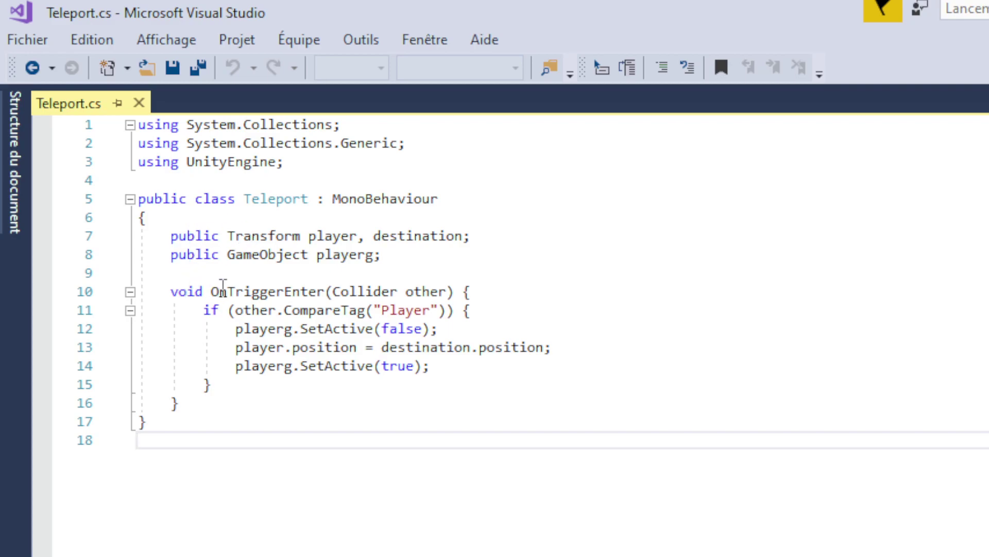
# Review the Player tag check in Teleport.cs's OnTriggerEnter, then go back to Unity
pyautogui.click(228, 311)
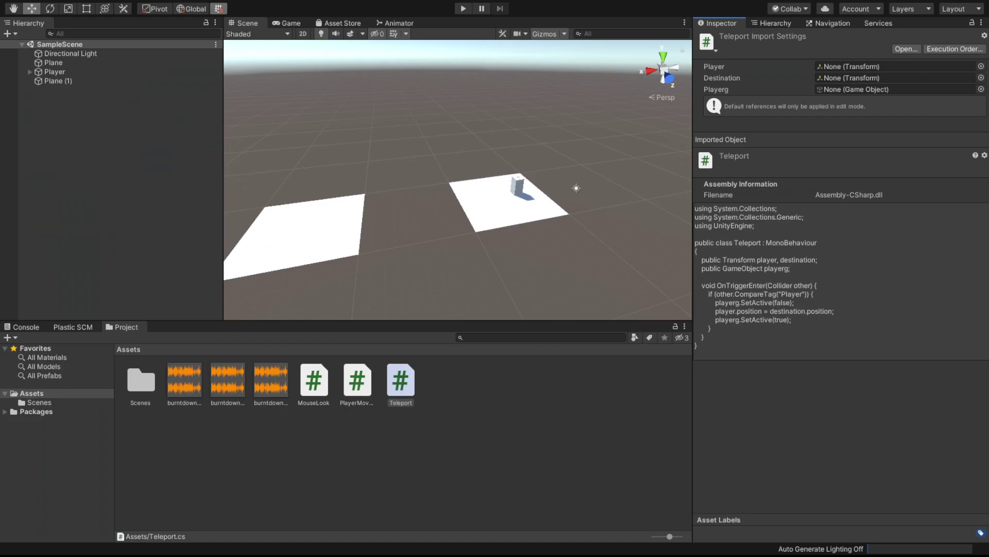
# Place the new cube on the first plane at (9, 1, -3)
pyautogui.moveTo(289, 154)
pyautogui.keyDown('alt'); pyautogui.mouseDown()
pyautogui.moveTo(347, 174)
pyautogui.moveTo(287, 166)
pyautogui.mouseUp(); pyautogui.keyUp('alt')
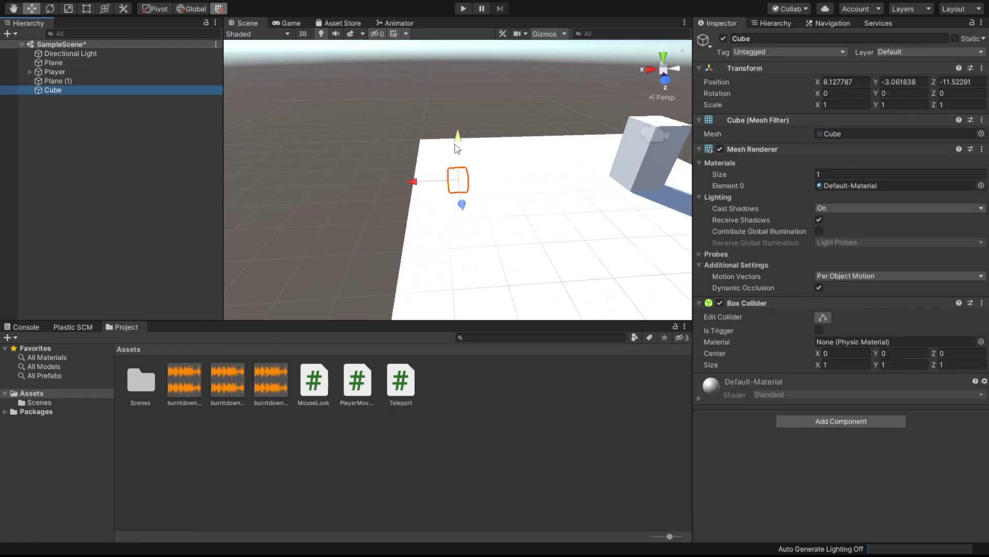
pyautogui.moveTo(459, 135); pyautogui.dragTo(456, 79)
pyautogui.moveTo(465, 126)
pyautogui.mouseDown()
pyautogui.moveTo(515, 190)
pyautogui.moveTo(436, 168)
pyautogui.moveTo(371, 184)
pyautogui.mouseUp()
# Duplicate the cube and move Cube (1) onto the other plane at X 21
pyautogui.click(83, 91)
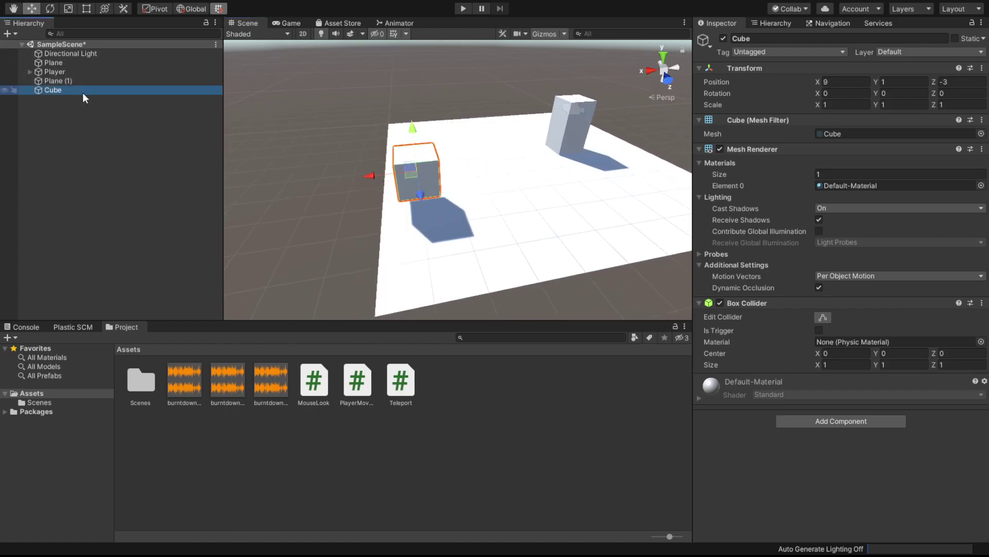
pyautogui.hotkey('ctrl', 'd')
pyautogui.moveTo(360, 175); pyautogui.dragTo(552, 174, button='middle')
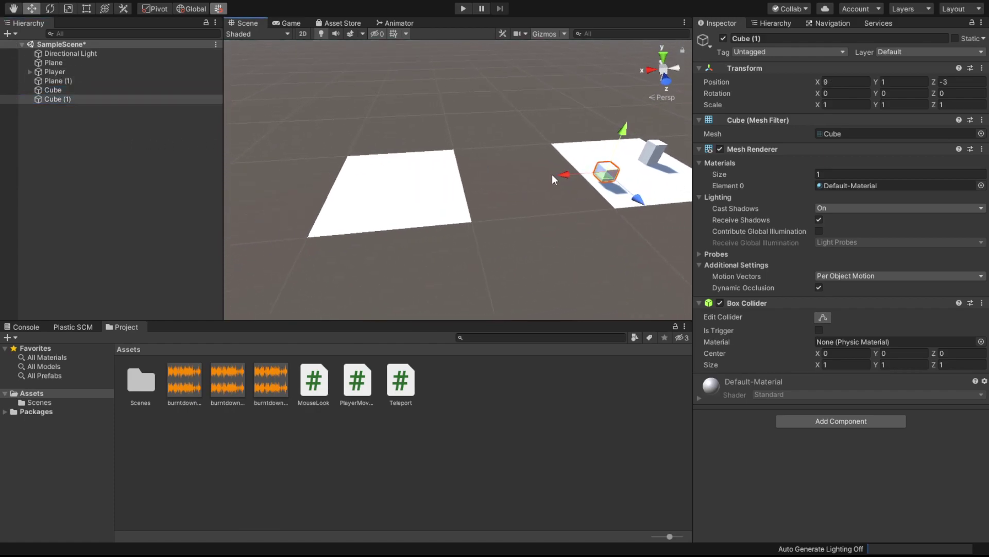
pyautogui.moveTo(552, 175); pyautogui.dragTo(428, 190)
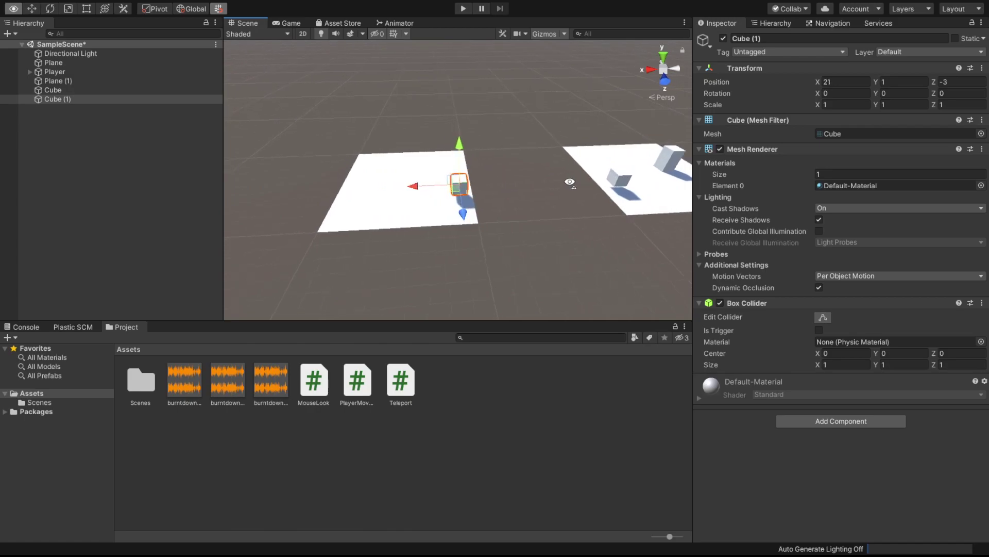
pyautogui.keyDown('alt'); pyautogui.moveTo(570, 183); pyautogui.dragTo(564, 181); pyautogui.keyUp('alt')
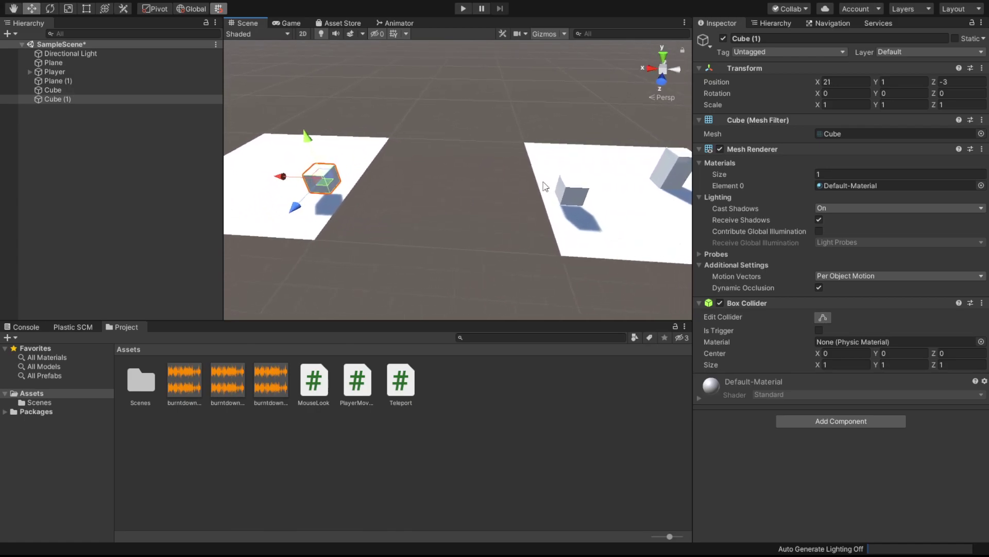
# Tick Is Trigger on both cubes, then reselect the original Cube
pyautogui.keyDown('shift'); pyautogui.click(572, 187); pyautogui.keyUp('shift')
pyautogui.click(824, 329)
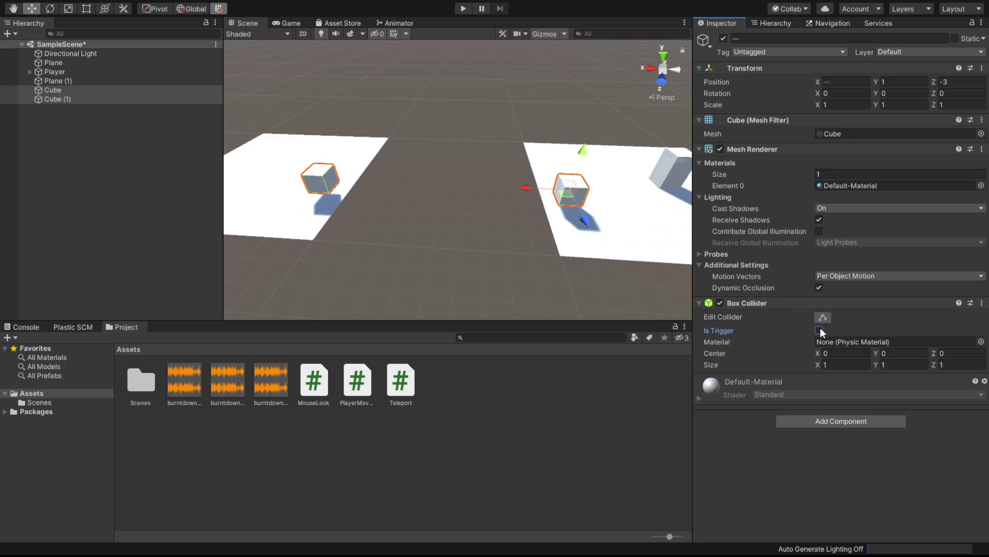
pyautogui.click(405, 73)
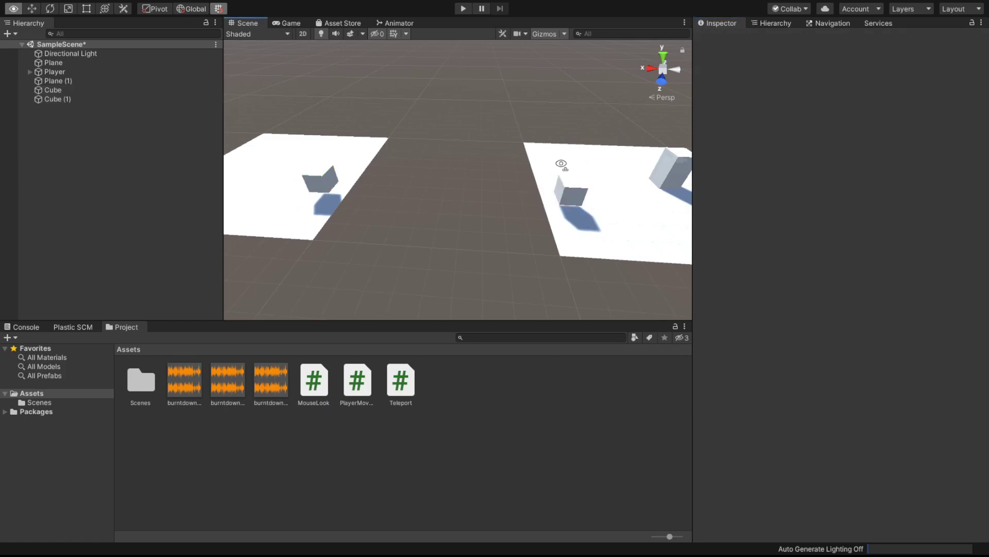
pyautogui.click(580, 194)
# Frame the cube at X 9 and rename it 'Destination'
pyautogui.press('f')
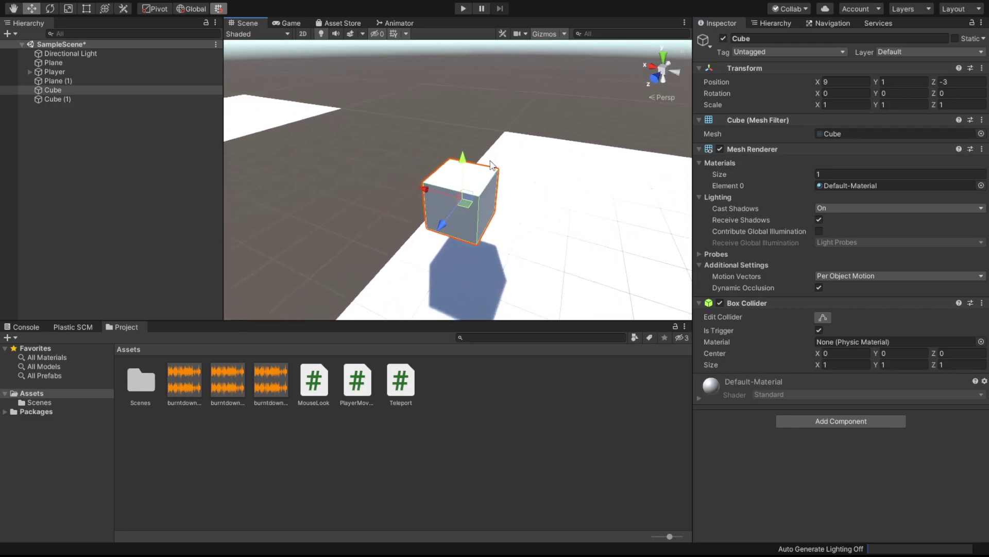
pyautogui.click(778, 39)
pyautogui.write('De')
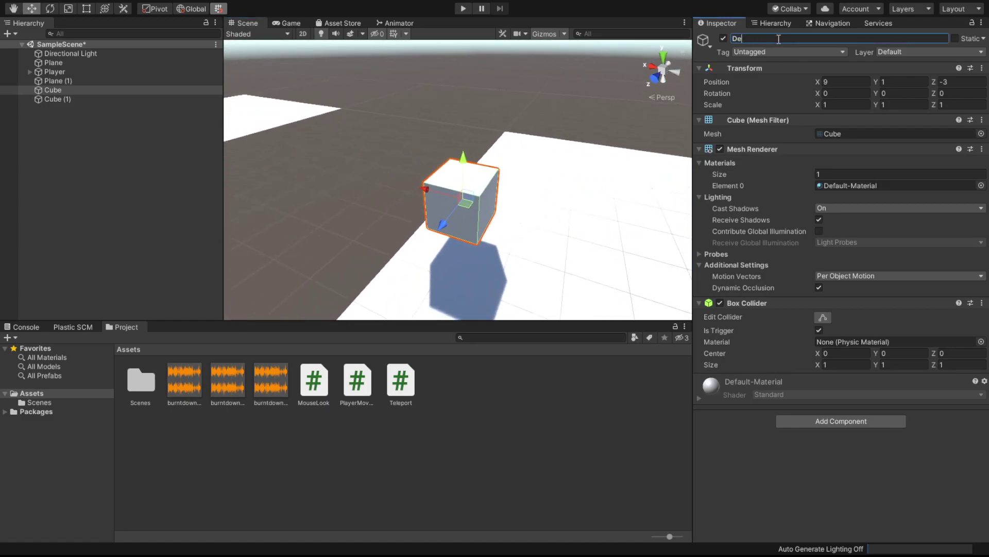
pyautogui.write('stination')
pyautogui.press('Return')
# Orbit around the plane to check Cube (1), then reselect the Destination cube
pyautogui.moveTo(475, 181)
pyautogui.keyDown('alt'); pyautogui.mouseDown()
pyautogui.moveTo(524, 163)
pyautogui.moveTo(502, 198)
pyautogui.moveTo(491, 120)
pyautogui.moveTo(591, 210)
pyautogui.mouseUp(); pyautogui.keyUp('alt')
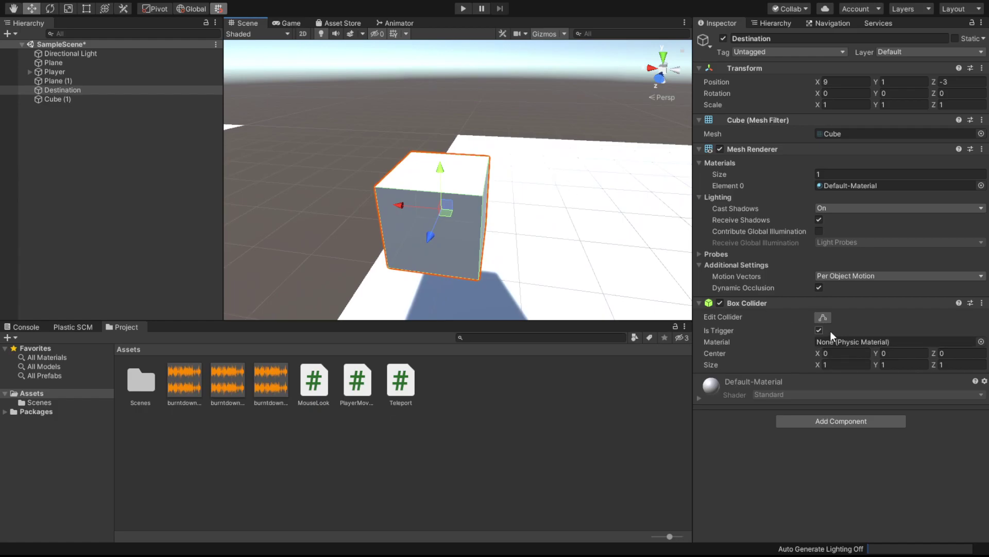
pyautogui.moveTo(558, 263)
pyautogui.keyDown('alt'); pyautogui.mouseDown()
pyautogui.moveTo(578, 246)
pyautogui.moveTo(502, 212)
pyautogui.mouseUp(); pyautogui.keyUp('alt')
pyautogui.click(521, 211)
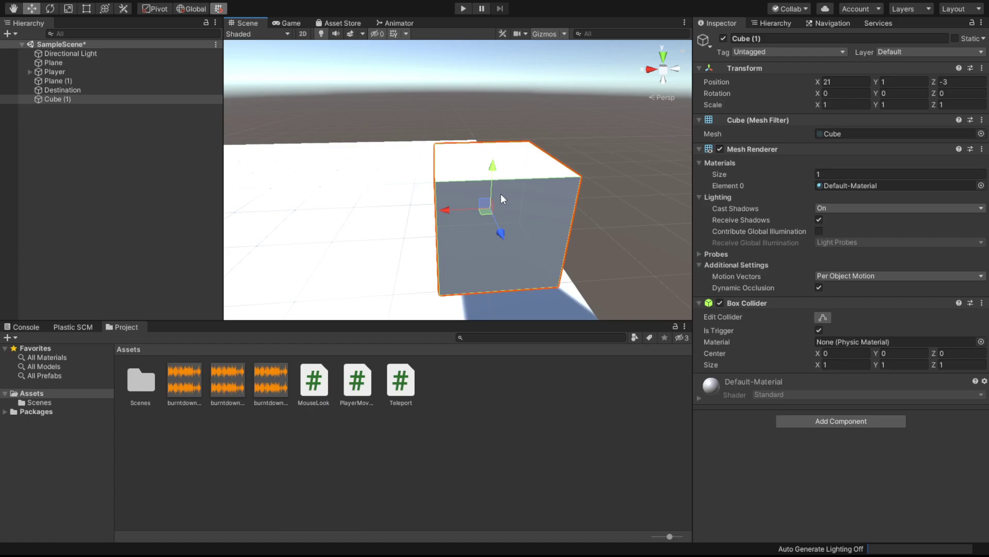
pyautogui.moveTo(501, 194)
pyautogui.mouseDown(button='right')
pyautogui.moveTo(347, 156)
pyautogui.moveTo(407, 156)
pyautogui.mouseUp(button='right')
pyautogui.click(483, 171)
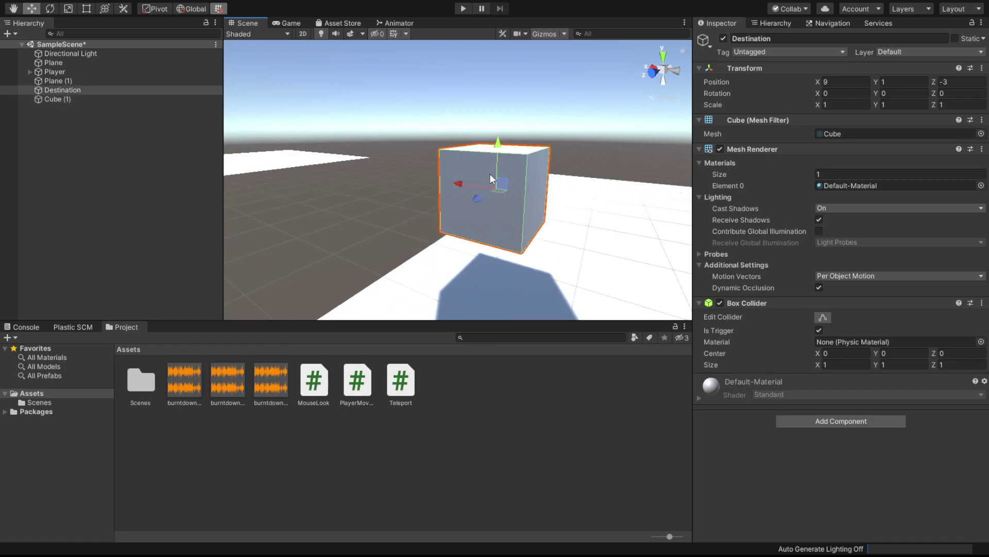
pyautogui.moveTo(490, 175); pyautogui.dragTo(496, 168, button='right')
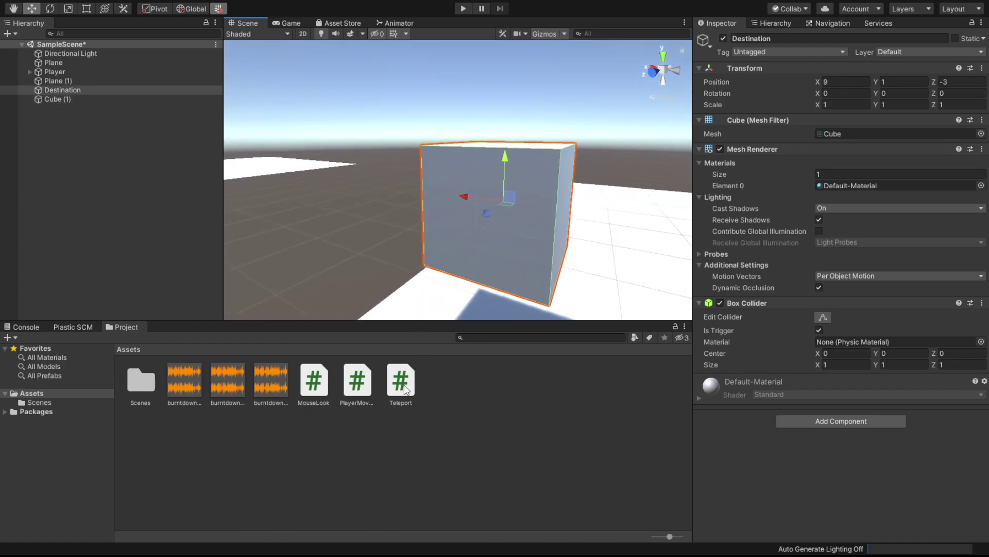
# Attach the Teleport script to the Destination cube
pyautogui.moveTo(405, 389)
pyautogui.mouseDown()
pyautogui.moveTo(483, 257)
pyautogui.moveTo(535, 262)
pyautogui.mouseUp()
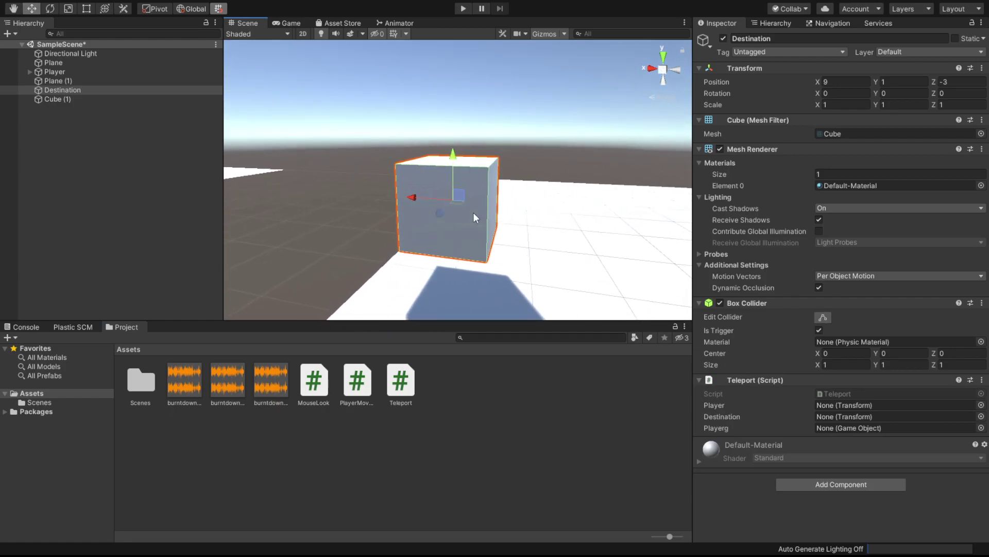
pyautogui.moveTo(434, 212)
pyautogui.keyDown('alt'); pyautogui.mouseDown()
pyautogui.moveTo(550, 170)
pyautogui.moveTo(323, 138)
pyautogui.mouseUp(); pyautogui.keyUp('alt')
pyautogui.press('f')
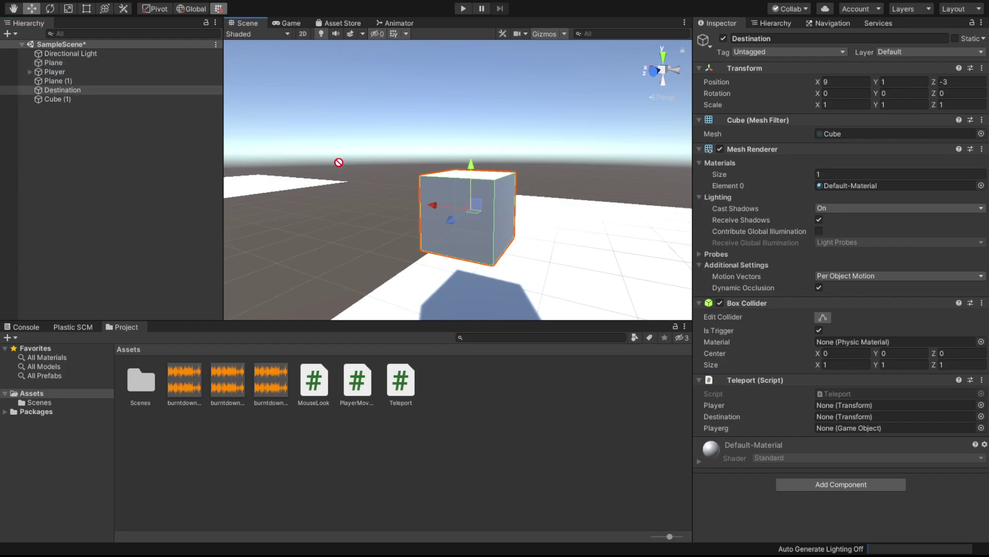
# Set the script's Player and Playerg fields to Player and its Destination to Cube (1)
pyautogui.moveTo(338, 163); pyautogui.dragTo(842, 405)
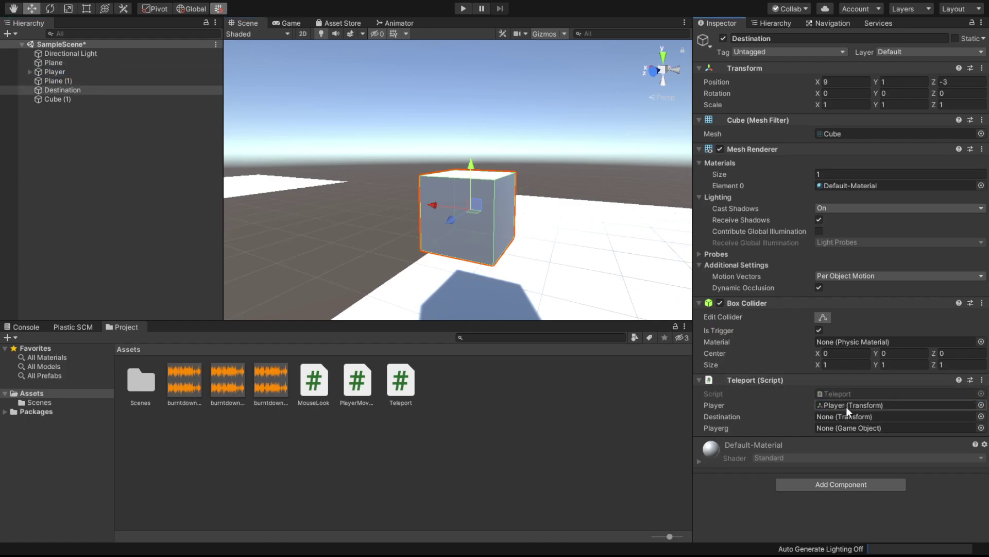
pyautogui.moveTo(428, 177)
pyautogui.mouseDown(button='right')
pyautogui.moveTo(441, 176)
pyautogui.moveTo(330, 170)
pyautogui.mouseUp(button='right')
pyautogui.moveTo(67, 98); pyautogui.dragTo(839, 416)
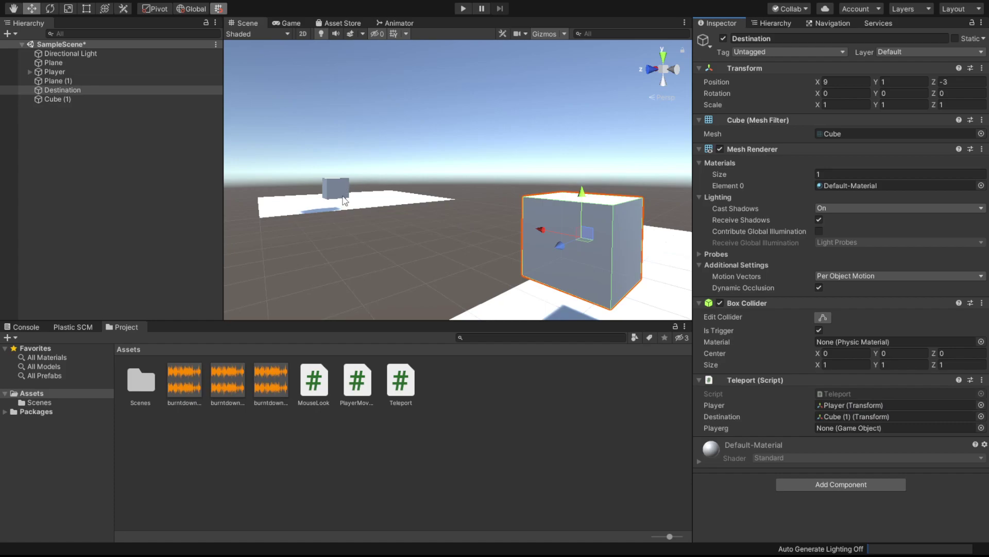
pyautogui.click(329, 184)
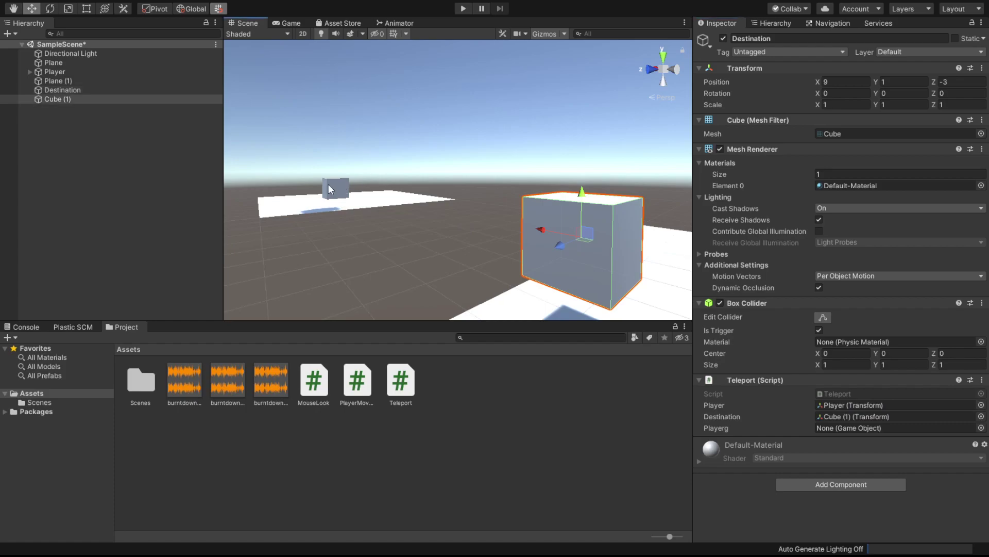
pyautogui.click(120, 92)
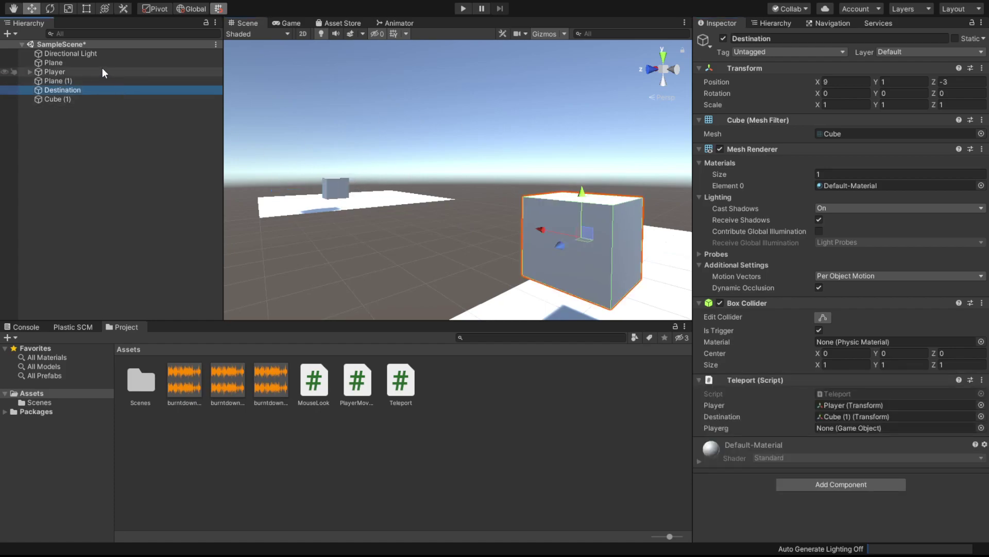
pyautogui.moveTo(102, 72); pyautogui.dragTo(855, 432)
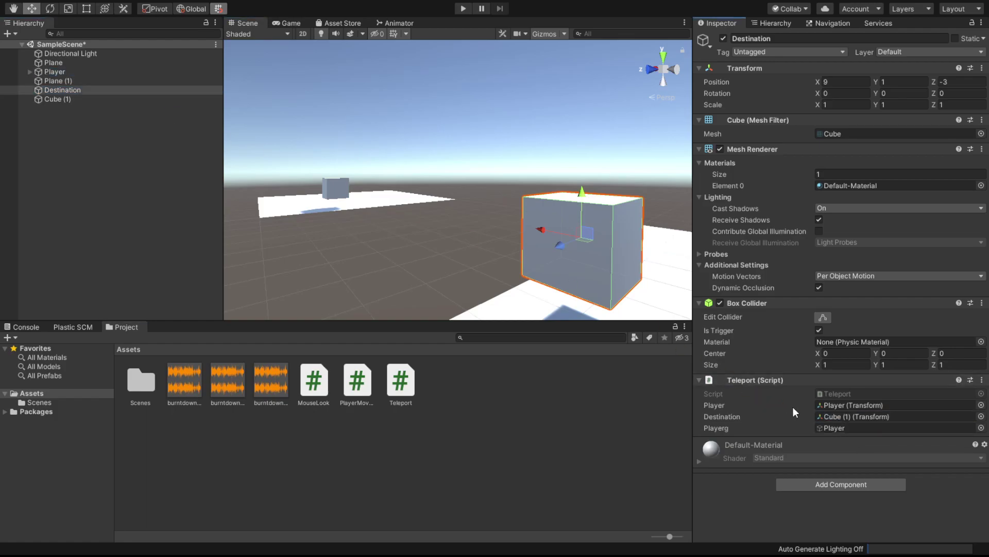
# Test-run the scene, stop it, and check the Teleport script
pyautogui.click(463, 8)
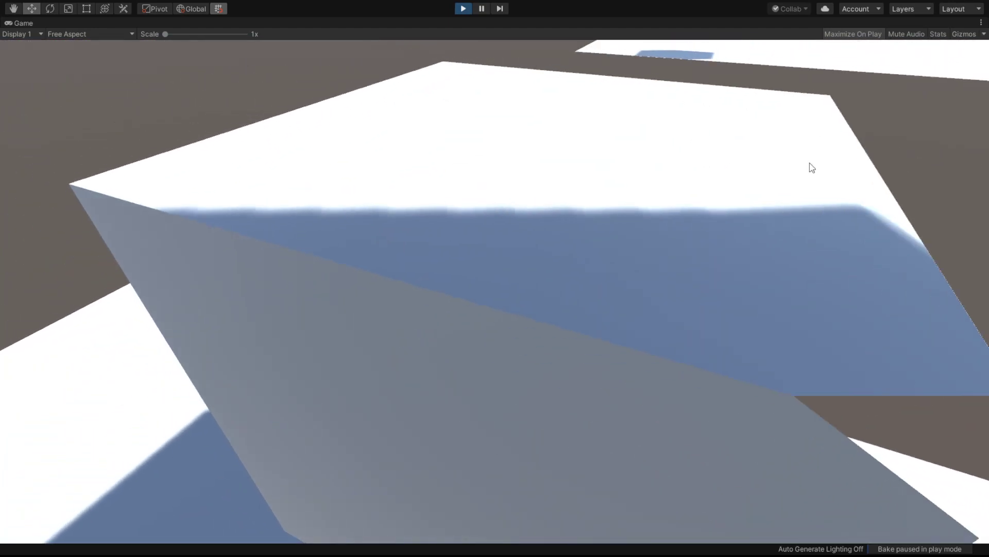
pyautogui.hotkey('ctrl', 'p')
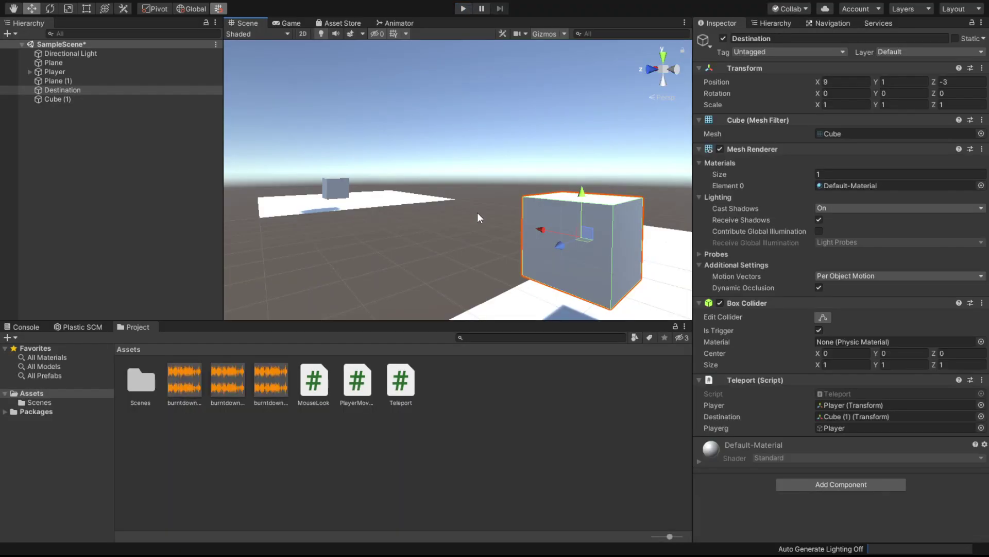
pyautogui.click(410, 381)
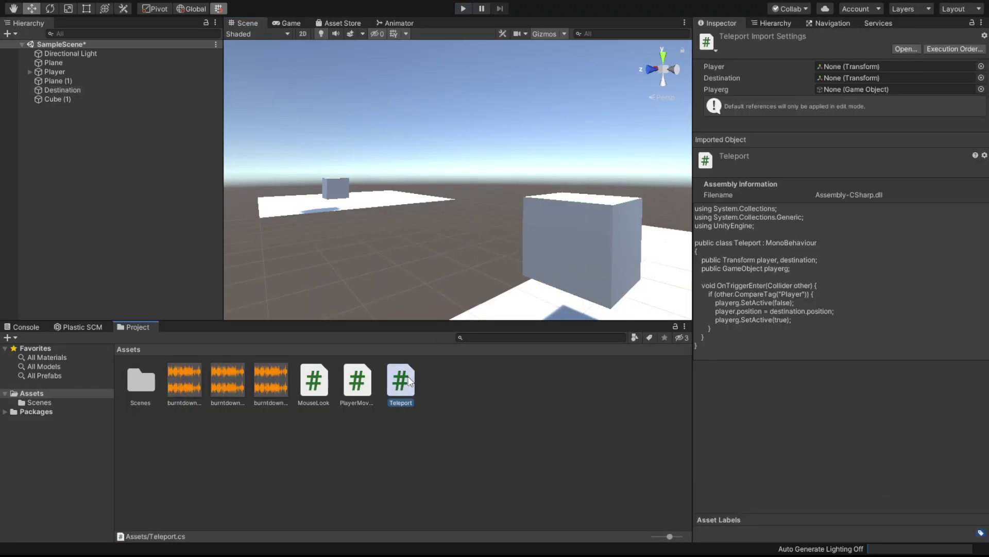
pyautogui.click(775, 298)
# Set the Player object's Tag to Player
pyautogui.click(75, 71)
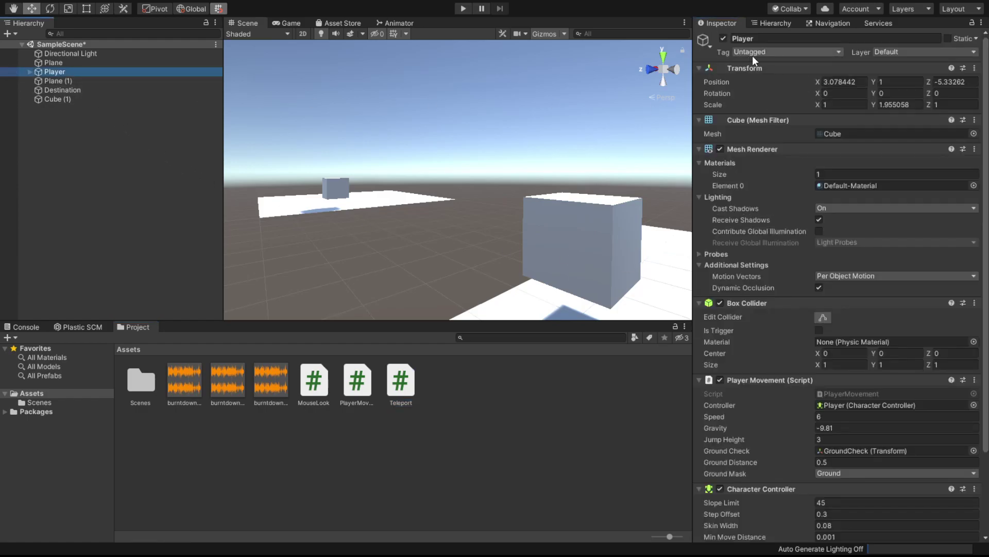
pyautogui.click(787, 51)
pyautogui.click(775, 128)
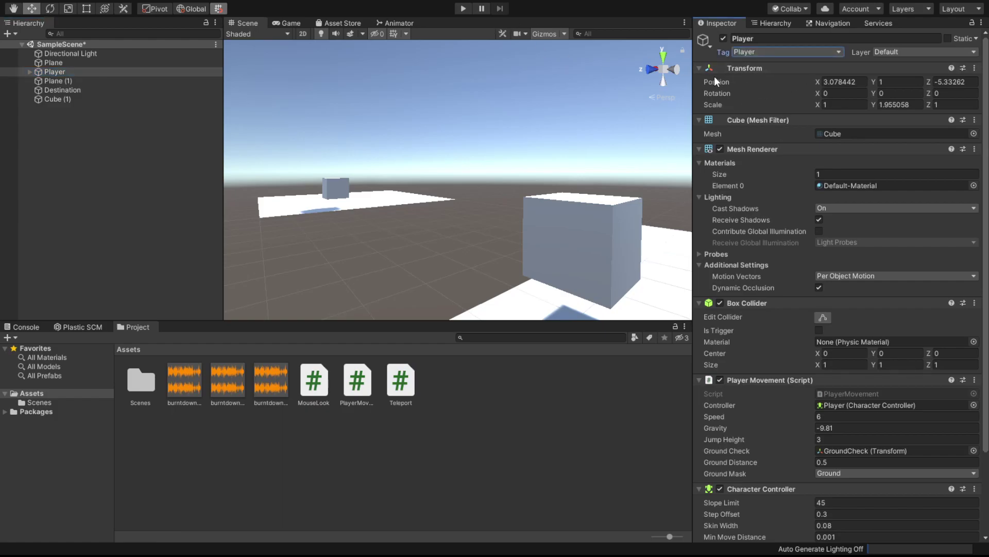
# Play-test the scene, stop it, then select and frame Cube (1) on the far plane
pyautogui.click(471, 13)
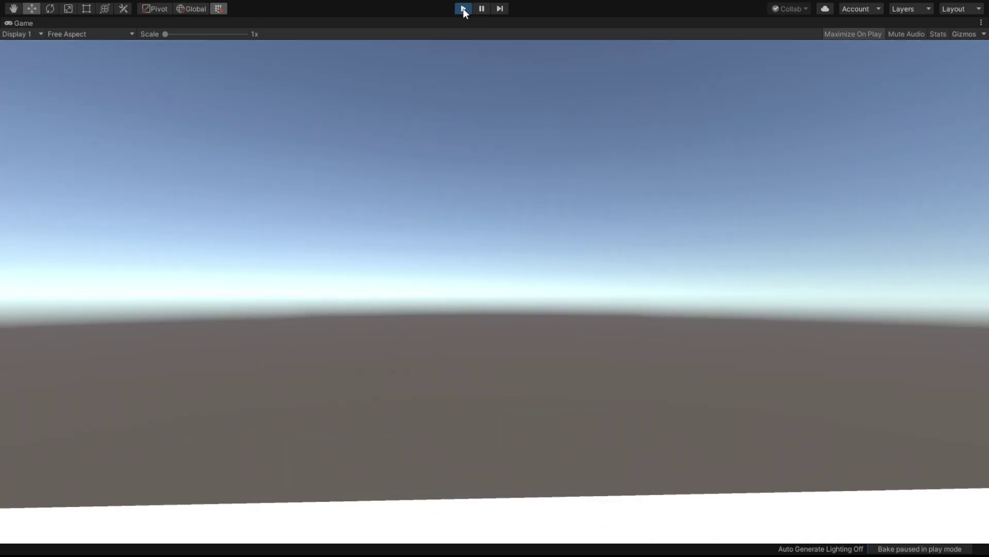
pyautogui.click(463, 8)
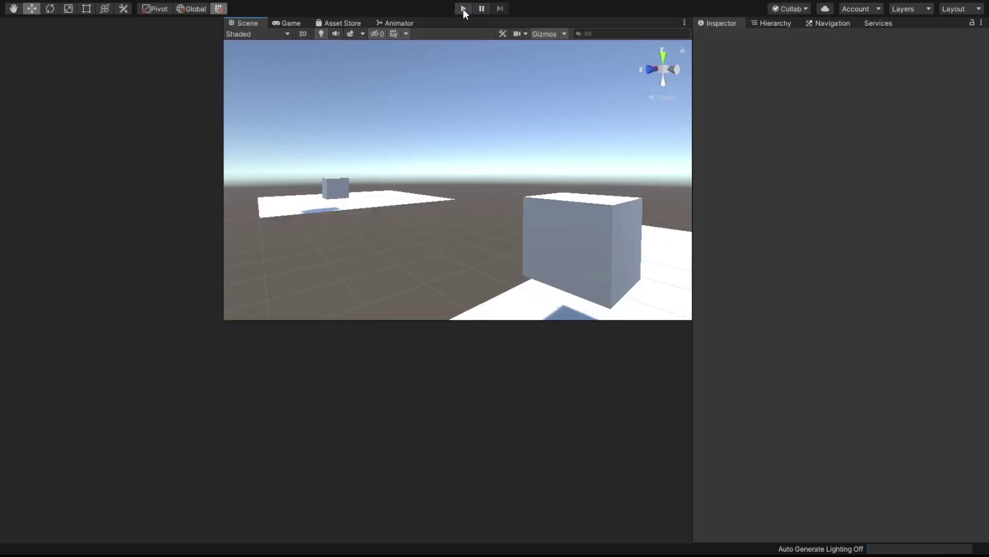
pyautogui.moveTo(473, 165); pyautogui.dragTo(379, 204, button='right')
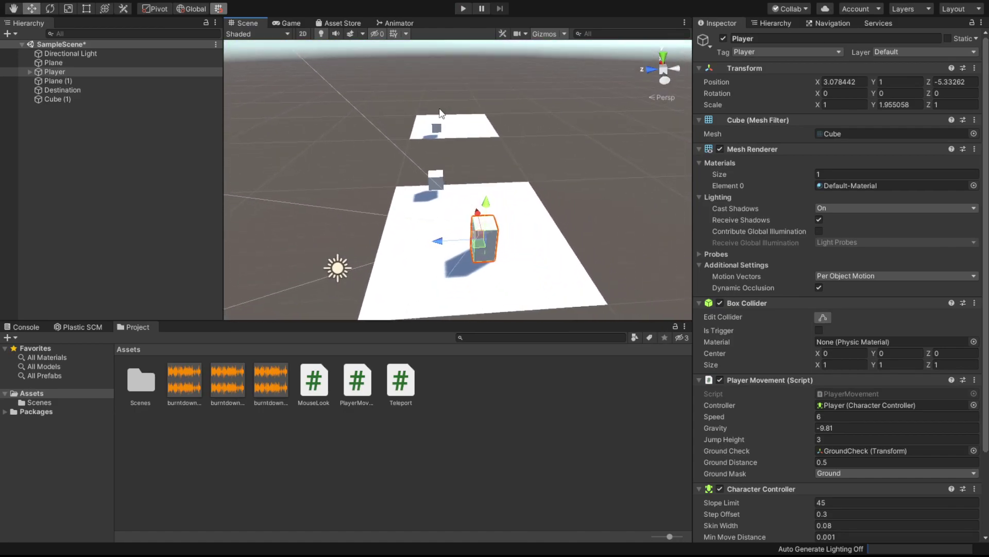
pyautogui.click(437, 129)
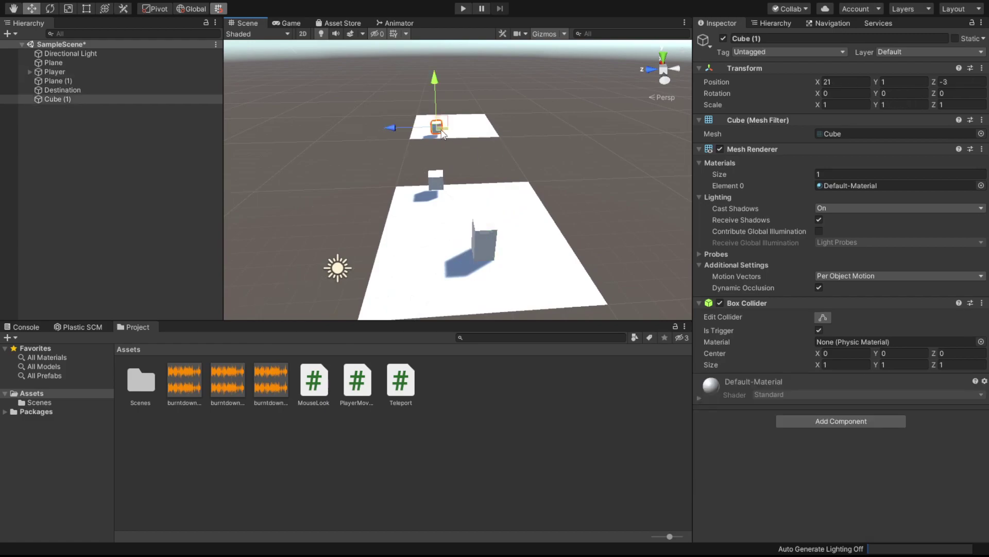
pyautogui.press('f')
pyautogui.moveTo(439, 132)
pyautogui.mouseDown(button='right')
pyautogui.moveTo(489, 87)
pyautogui.moveTo(252, 169)
pyautogui.mouseUp(button='right')
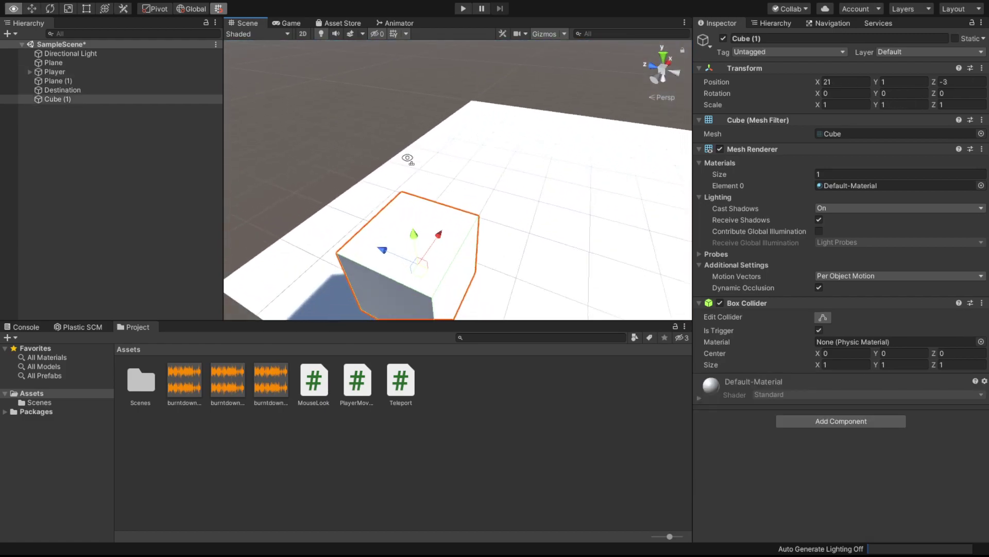
# Attach Teleport to Cube (1) with Player and Playerg set to Player, Destination as target
pyautogui.press('f')
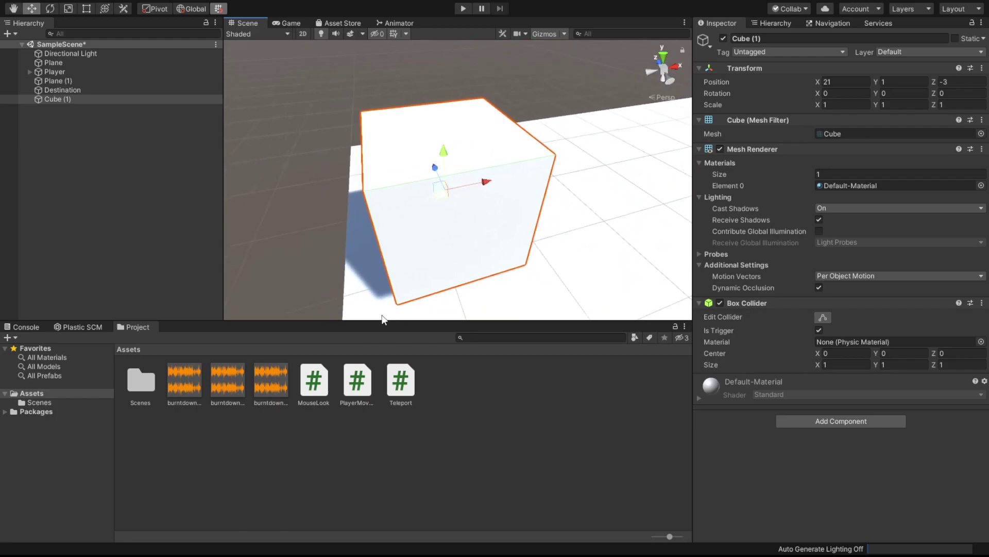
pyautogui.moveTo(403, 396); pyautogui.dragTo(415, 305)
pyautogui.moveTo(436, 216); pyautogui.dragTo(436, 216)
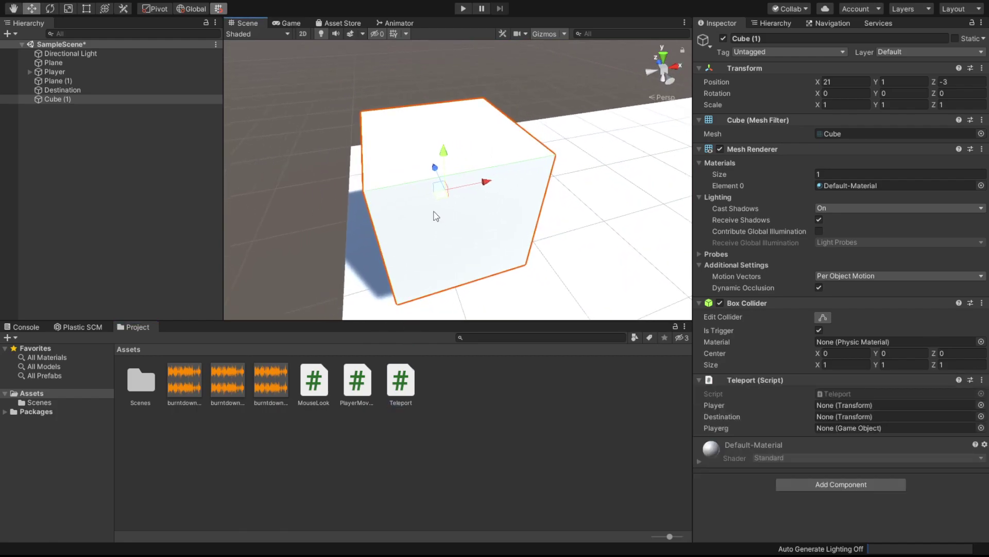
pyautogui.moveTo(78, 72); pyautogui.dragTo(830, 408)
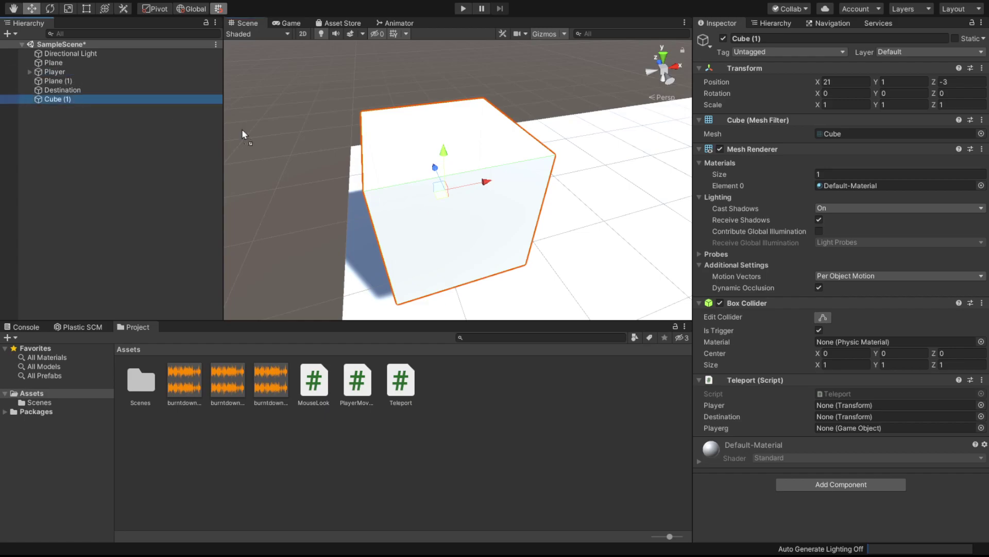
pyautogui.moveTo(88, 72)
pyautogui.mouseDown()
pyautogui.moveTo(885, 431)
pyautogui.moveTo(845, 417)
pyautogui.mouseUp()
pyautogui.moveTo(577, 203)
pyautogui.mouseDown(button='right')
pyautogui.moveTo(425, 173)
pyautogui.moveTo(470, 174)
pyautogui.mouseUp(button='right')
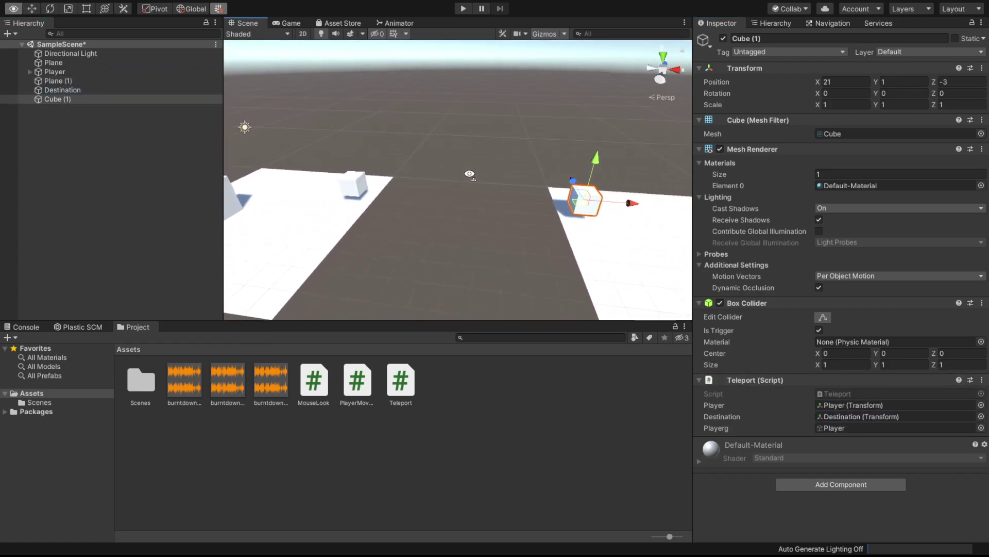
# Compare against the Destination cube's teleport settings, then reselect Cube (1) and view both planes
pyautogui.click(63, 90)
pyautogui.moveTo(237, 97); pyautogui.dragTo(533, 174, button='right')
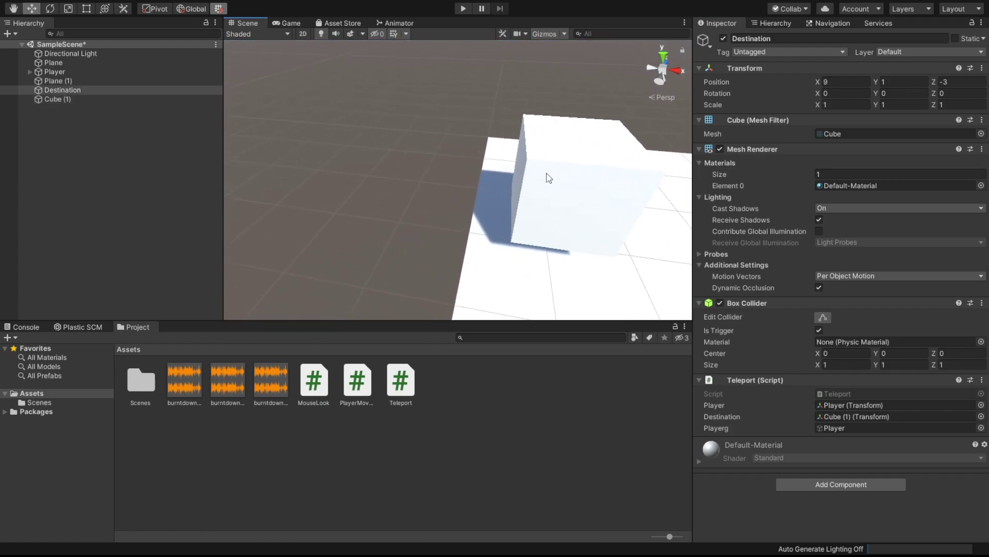
pyautogui.moveTo(549, 178); pyautogui.dragTo(598, 157, button='right')
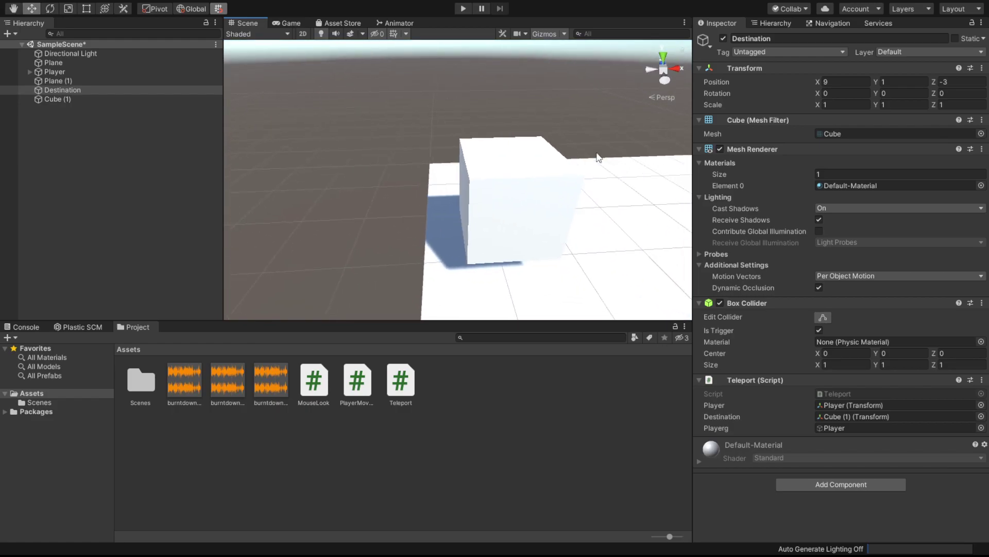
pyautogui.click(541, 197)
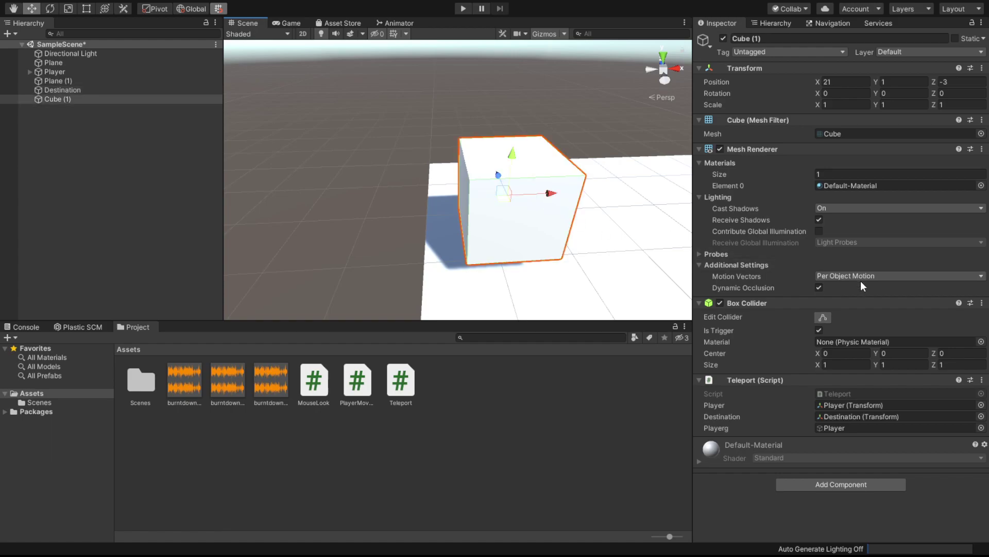
pyautogui.moveTo(555, 175)
pyautogui.mouseDown(button='right')
pyautogui.moveTo(319, 148)
pyautogui.moveTo(426, 155)
pyautogui.mouseUp(button='right')
pyautogui.click(469, 7)
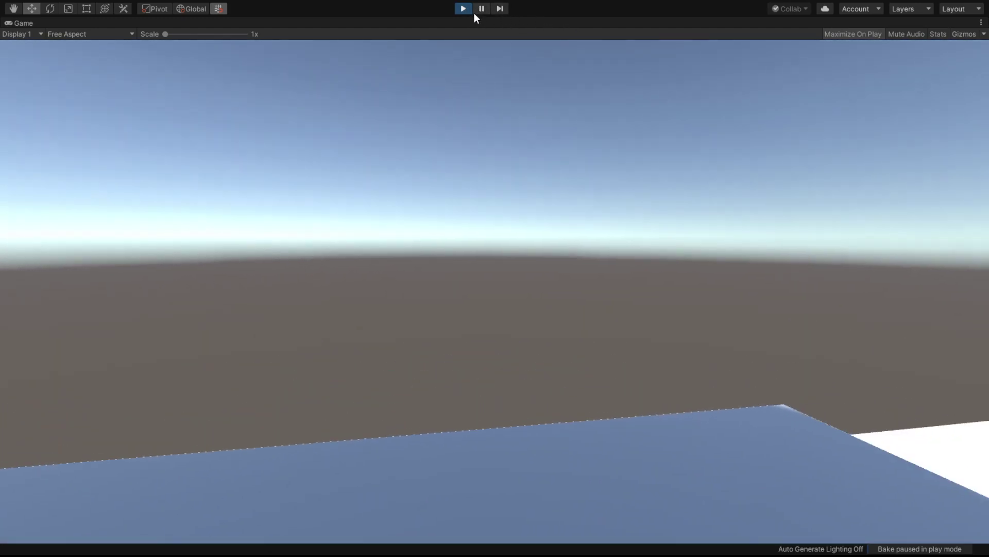
pyautogui.click(463, 9)
pyautogui.press('f')
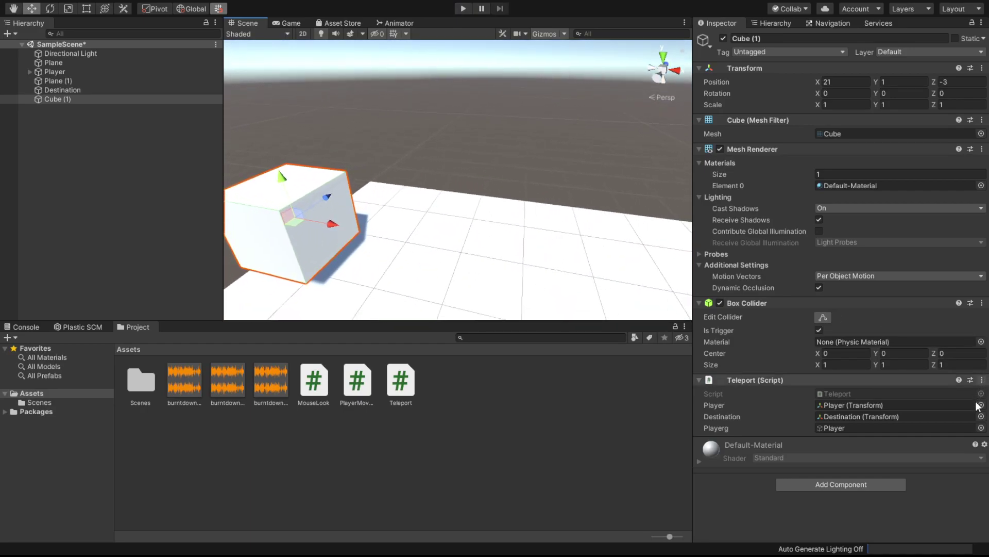
# Duplicate Destination and Cube (1) and move the copies along Z to -7
pyautogui.keyDown('ctrl'); pyautogui.click(87, 91); pyautogui.keyUp('ctrl')
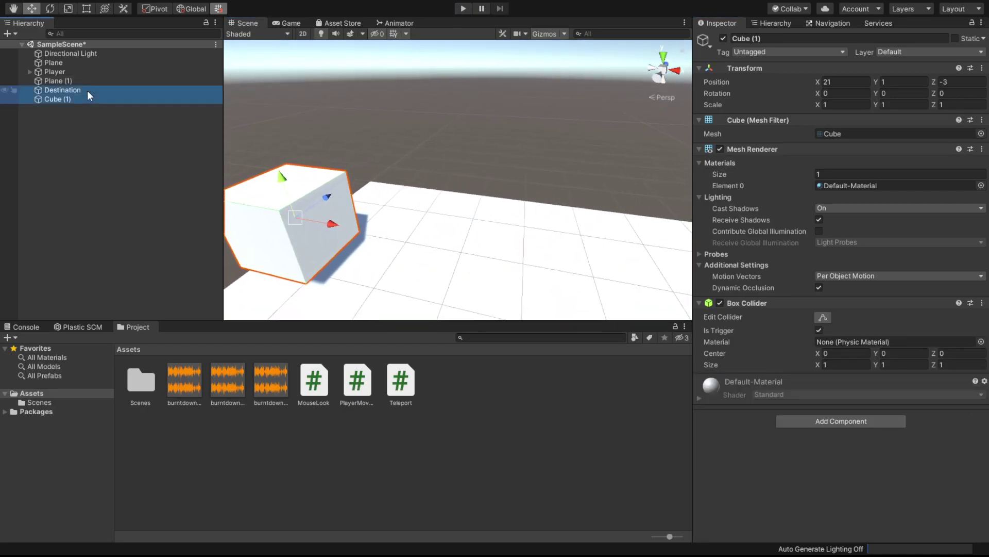
pyautogui.hotkey('ctrl', 'd')
pyautogui.scroll(-5, 372, 135)
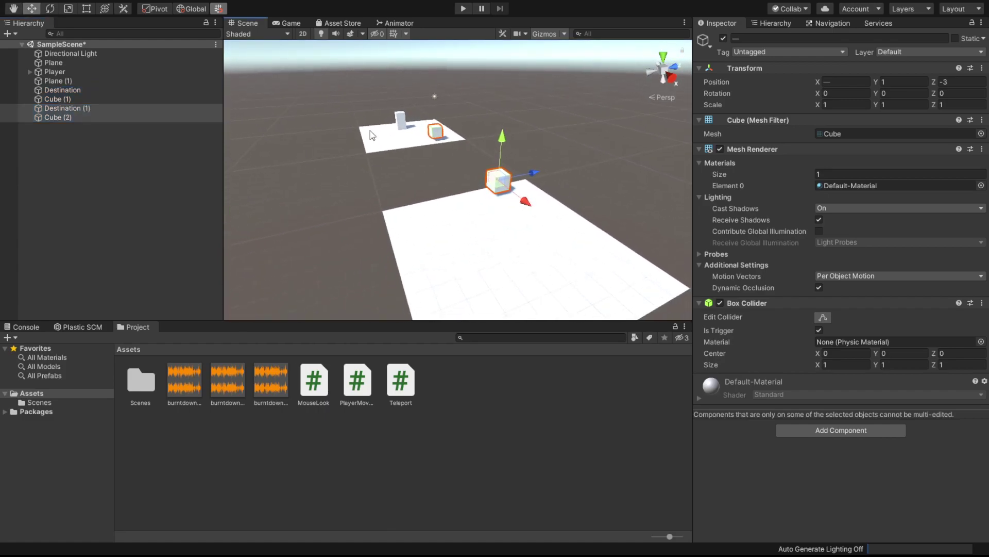
pyautogui.moveTo(530, 168); pyautogui.dragTo(480, 192)
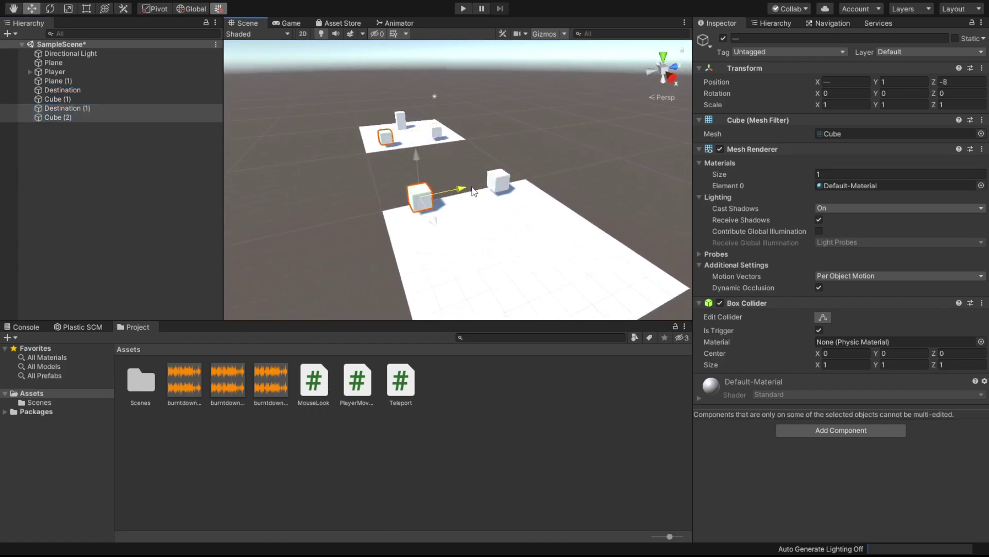
pyautogui.scroll(3, 466, 160)
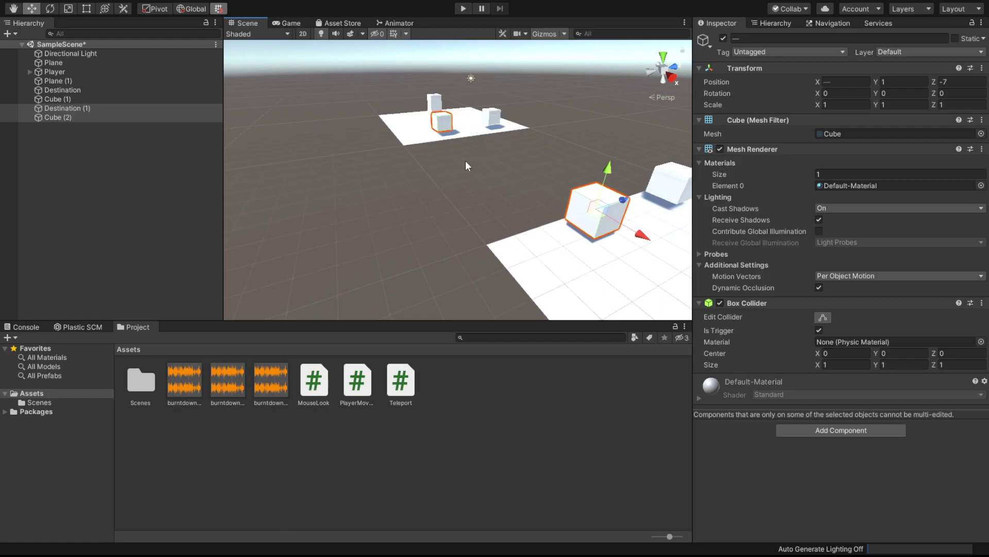
# Select the duplicate Cube (2) and bring it into view
pyautogui.click(477, 158)
pyautogui.moveTo(476, 158); pyautogui.dragTo(516, 154, button='right')
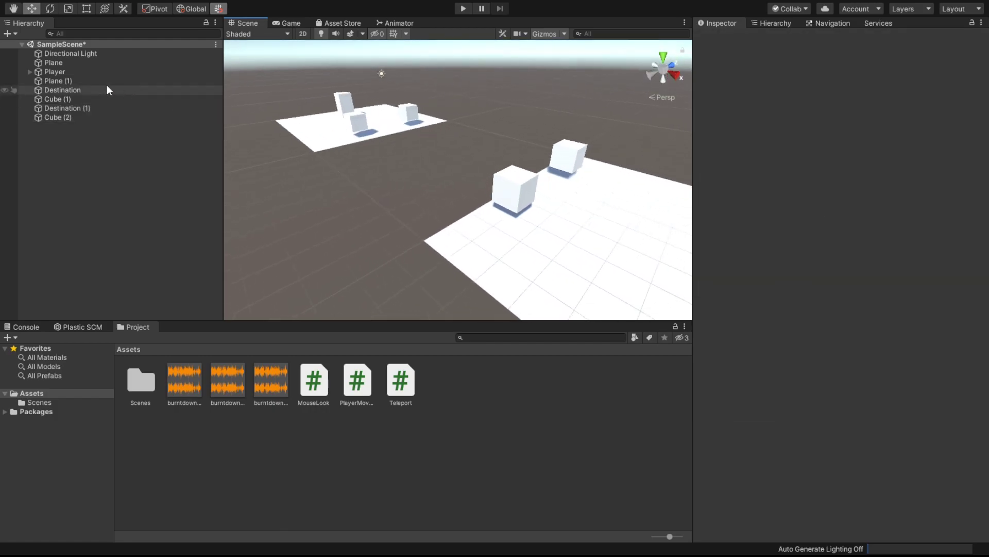
pyautogui.click(107, 116)
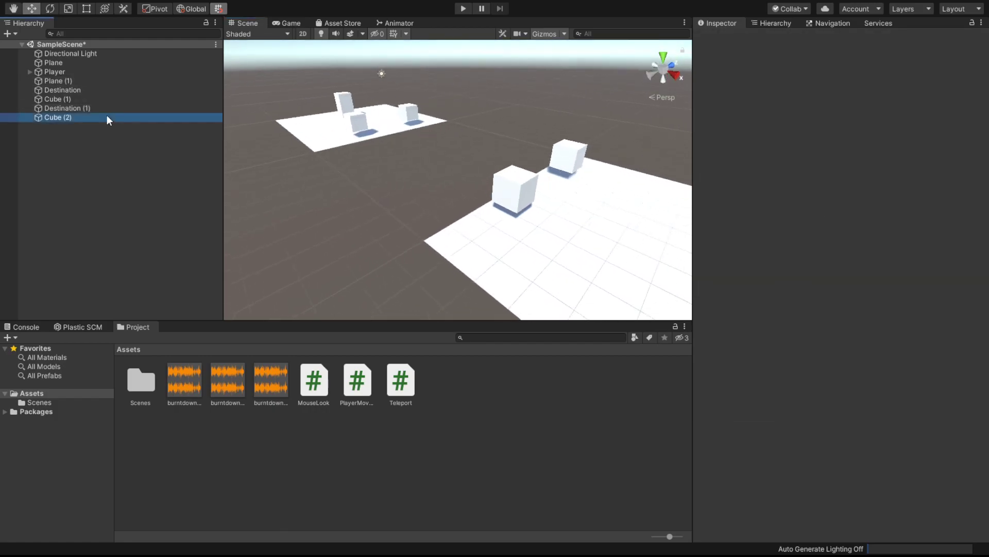
pyautogui.moveTo(450, 145); pyautogui.dragTo(563, 150, button='right')
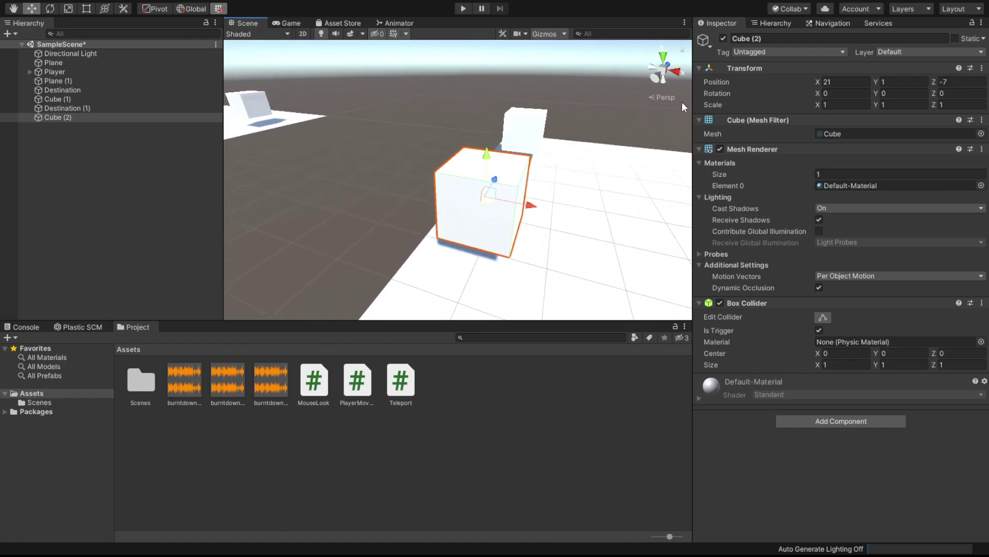
# Rename Cube (2) to Destination 2 and Destination (1) to Cube
pyautogui.click(789, 38)
pyautogui.write('Destination 2')
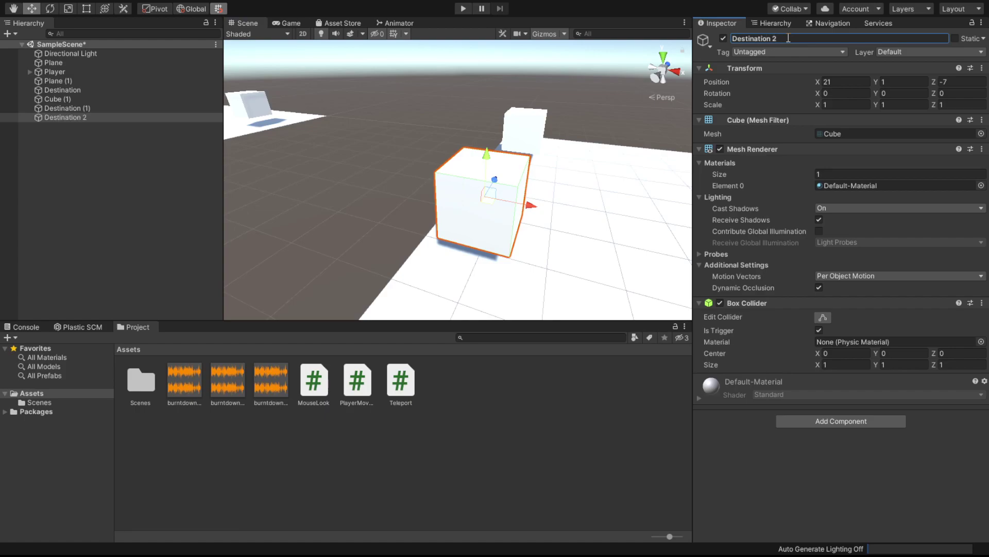
pyautogui.click(107, 109)
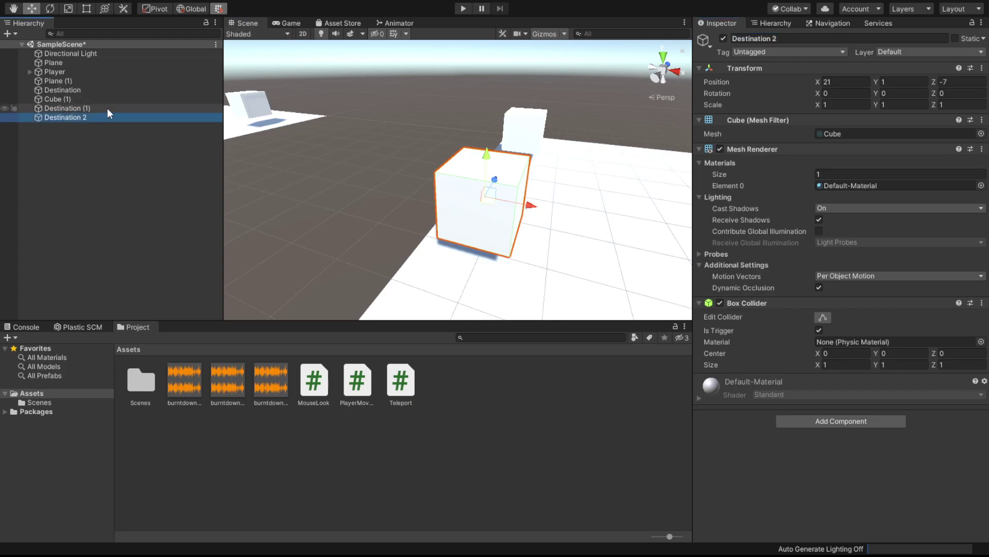
pyautogui.click(791, 38)
pyautogui.write('Cube')
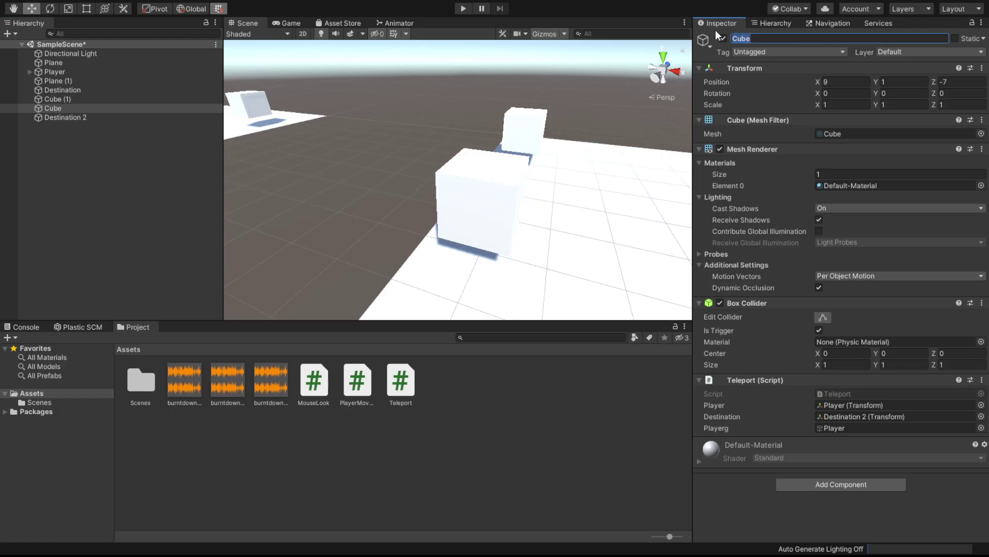
pyautogui.click(447, 89)
# Add the Teleport script to Destination 2 and remove it from Cube
pyautogui.click(494, 174)
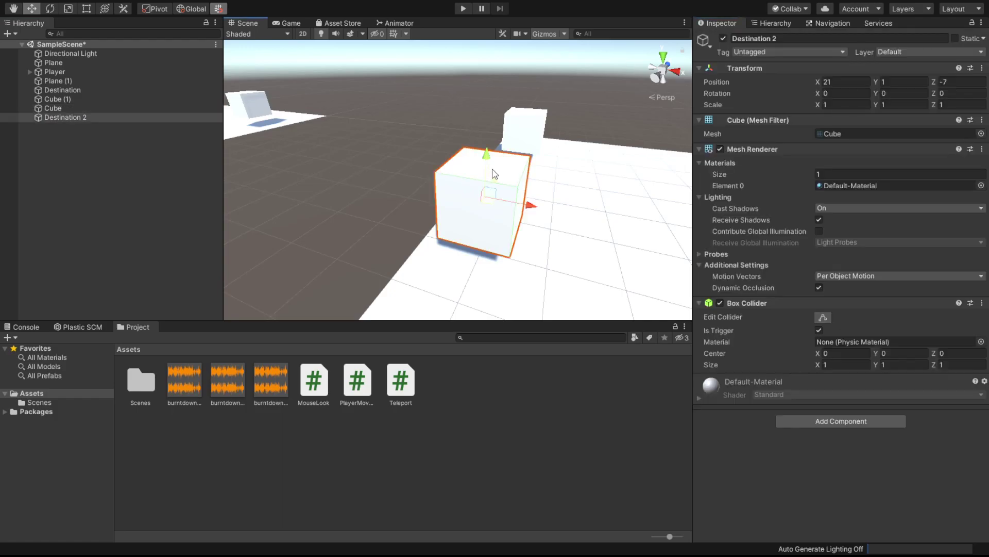
pyautogui.moveTo(453, 290); pyautogui.dragTo(490, 219)
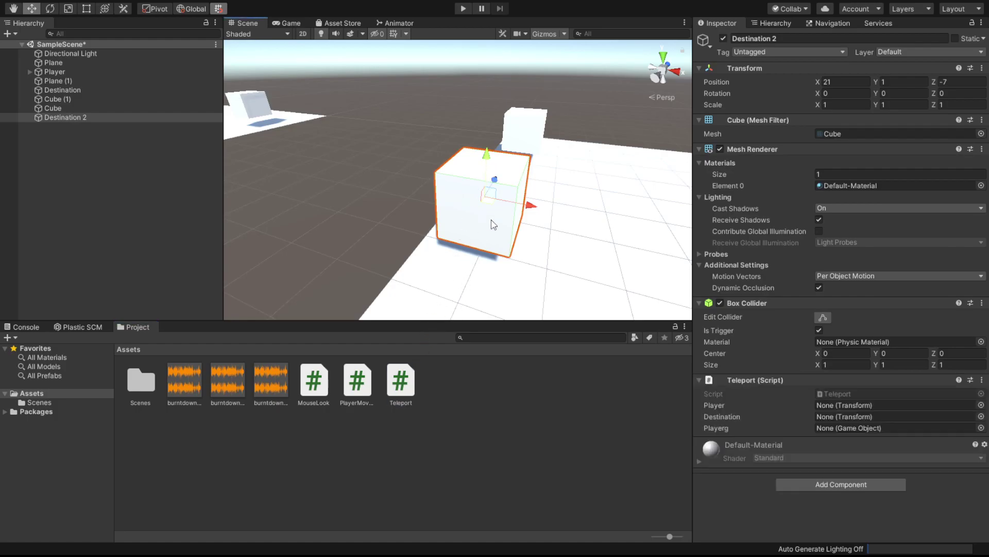
pyautogui.click(401, 144)
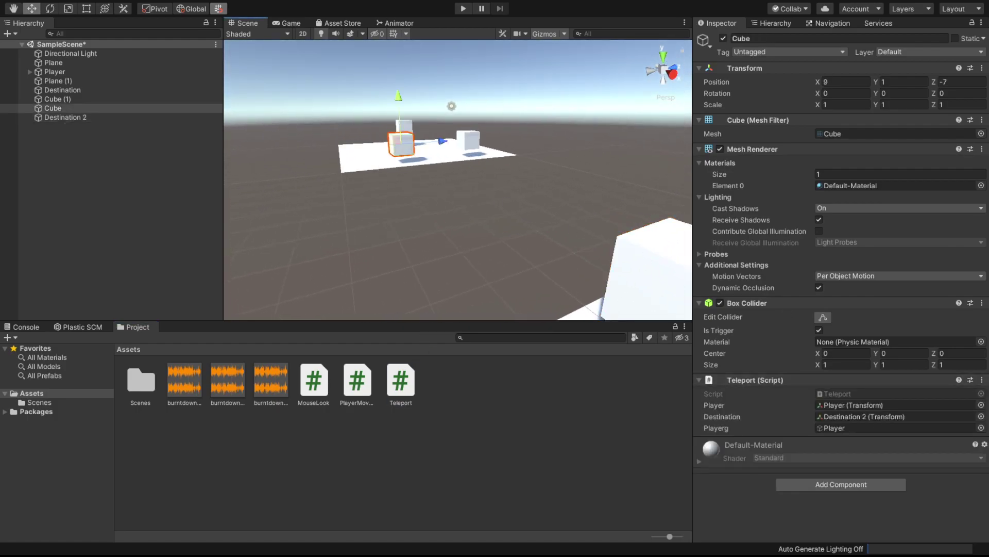
pyautogui.hotkey('ctrl', 'z')
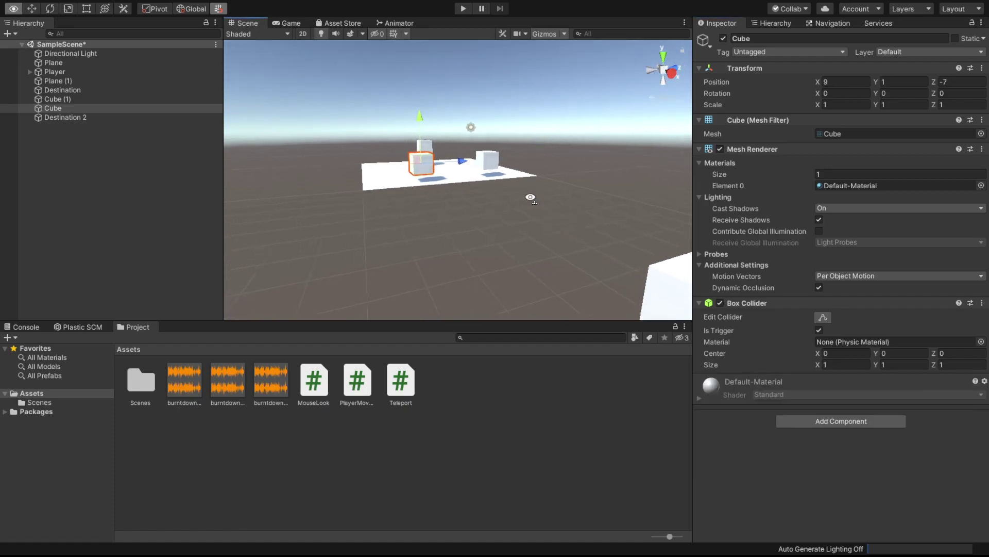
pyautogui.moveTo(530, 195)
pyautogui.mouseDown(button='right')
pyautogui.moveTo(550, 181)
pyautogui.moveTo(520, 227)
pyautogui.mouseUp(button='right')
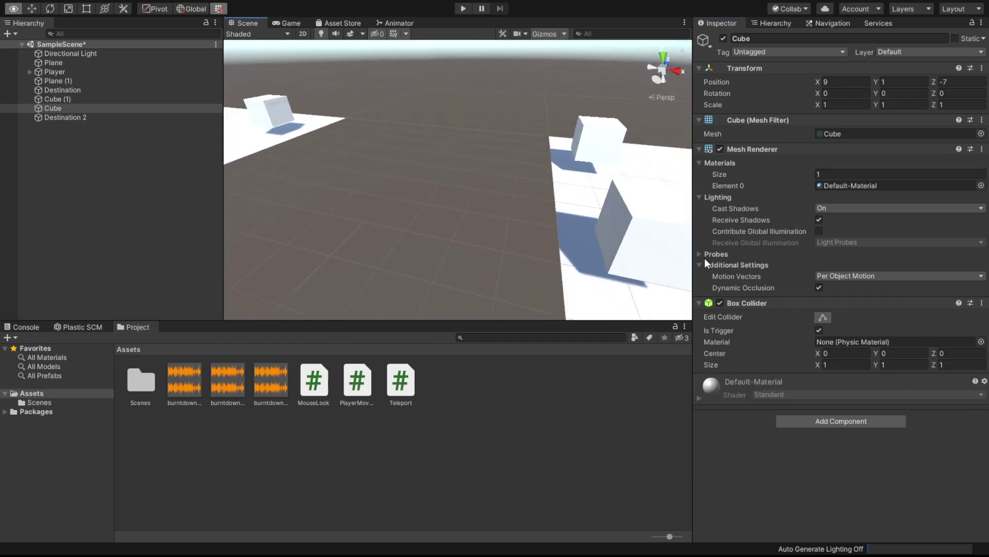
# Assign Player to Destination 2's Player and Playerg fields and Cube as its Destination
pyautogui.click(529, 215)
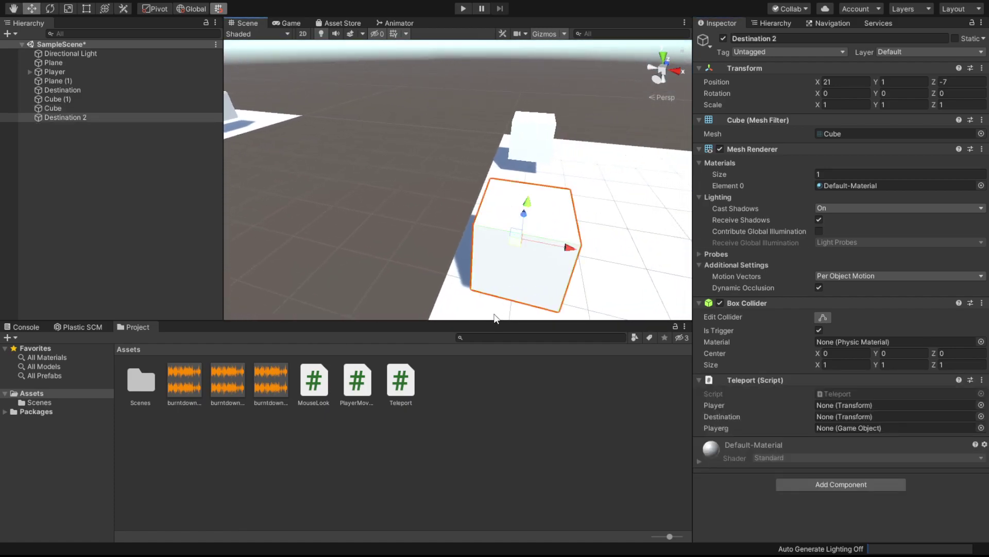
pyautogui.click(61, 73)
pyautogui.moveTo(61, 76); pyautogui.dragTo(897, 405)
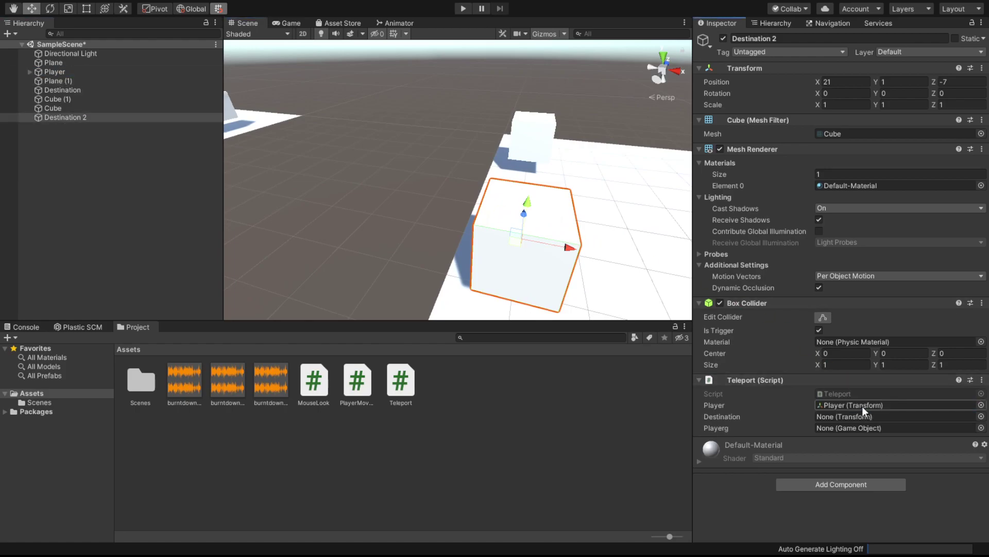
pyautogui.moveTo(62, 73); pyautogui.dragTo(896, 428)
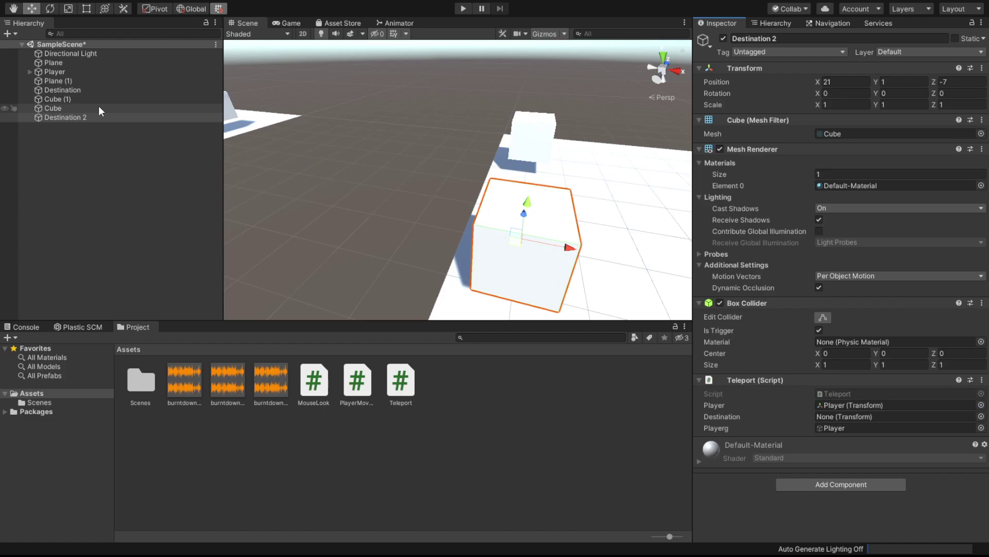
pyautogui.moveTo(67, 108)
pyautogui.mouseDown()
pyautogui.moveTo(867, 429)
pyautogui.moveTo(871, 417)
pyautogui.mouseUp()
pyautogui.scroll(-5, 498, 199)
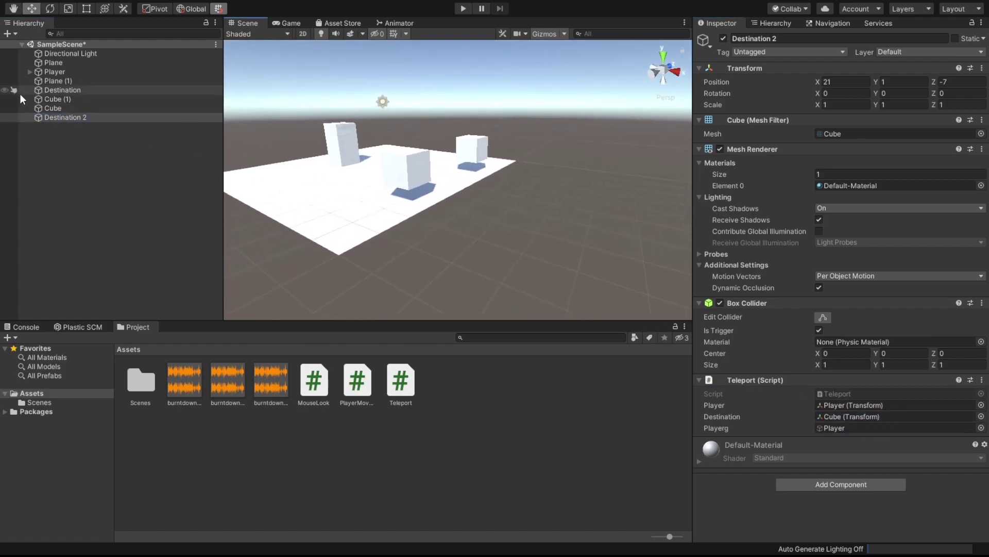
pyautogui.click(49, 108)
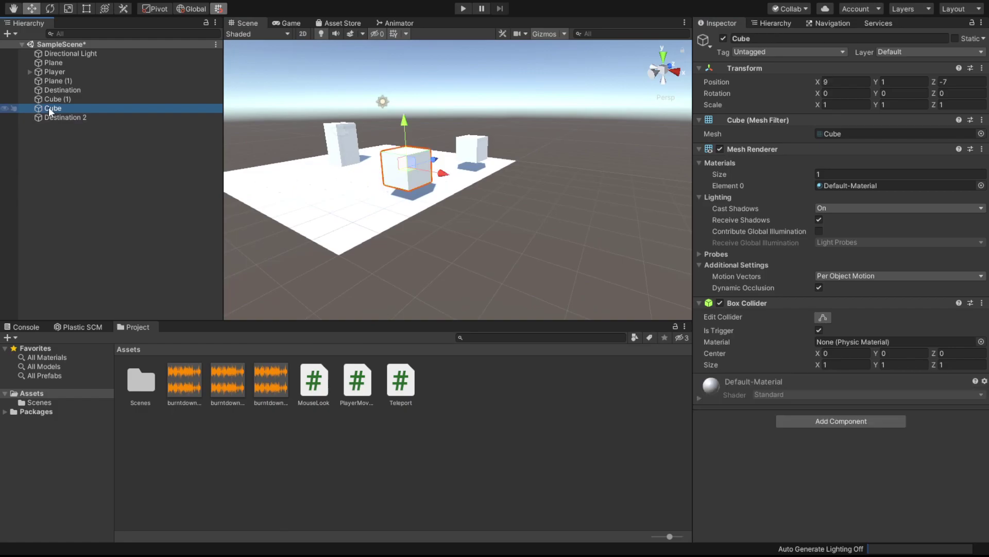
pyautogui.click(465, 8)
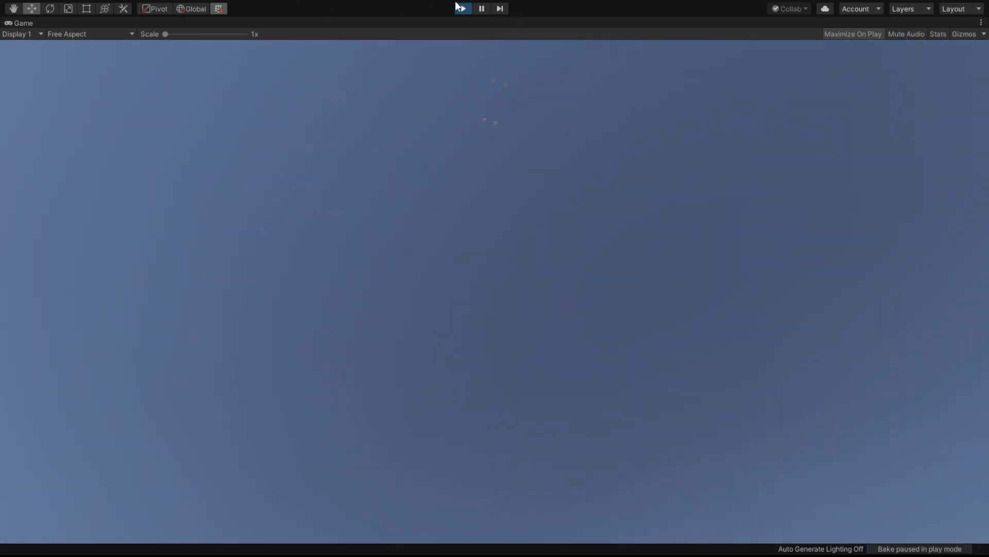
pyautogui.click(462, 9)
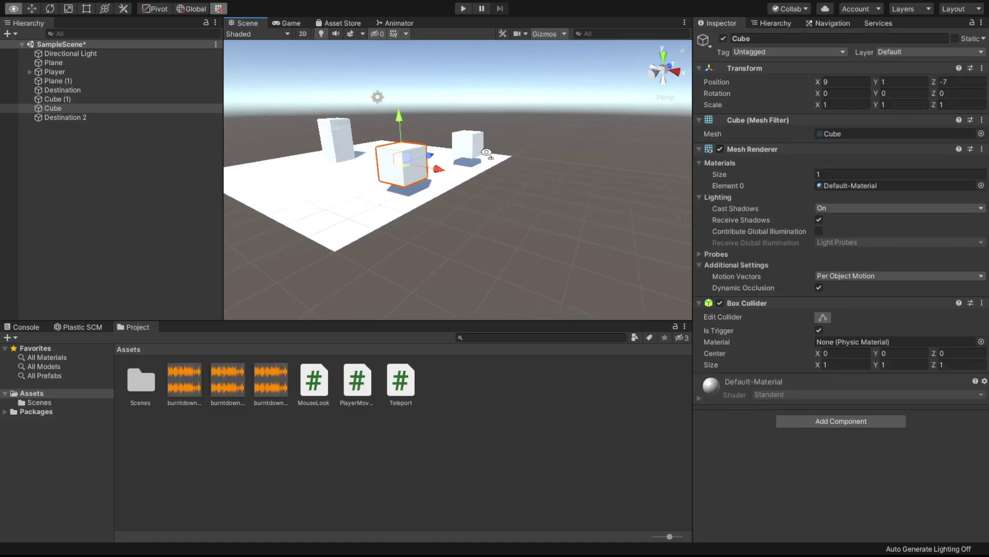
pyautogui.keyDown('alt'); pyautogui.moveTo(445, 122); pyautogui.dragTo(871, 233); pyautogui.keyUp('alt')
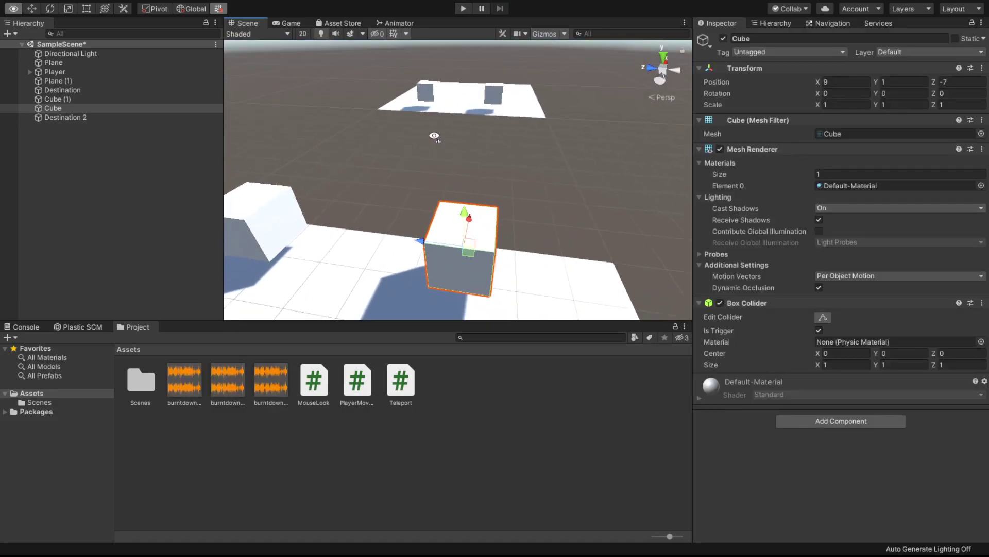
pyautogui.keyDown('alt'); pyautogui.moveTo(441, 173); pyautogui.dragTo(454, 77); pyautogui.keyUp('alt')
pyautogui.click(464, 8)
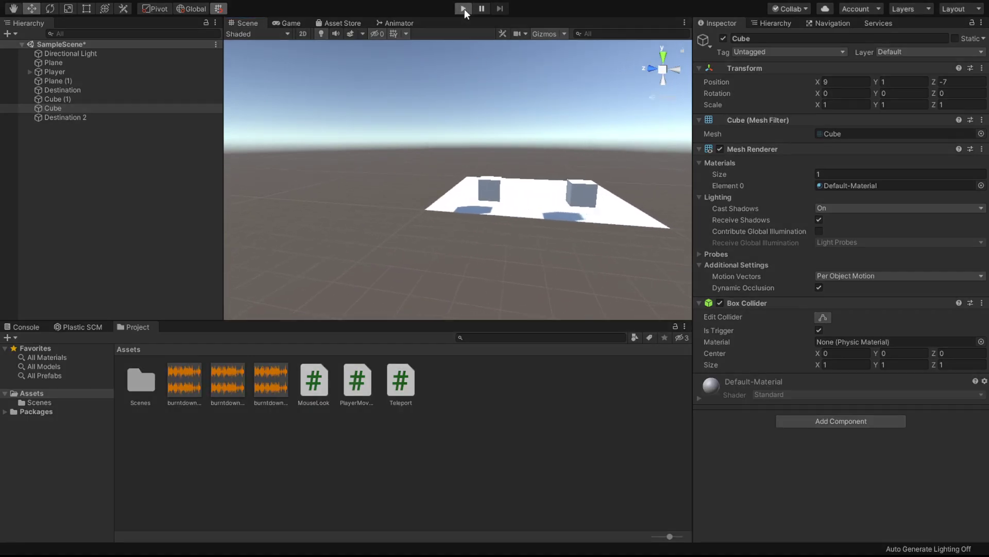
pyautogui.press('w')
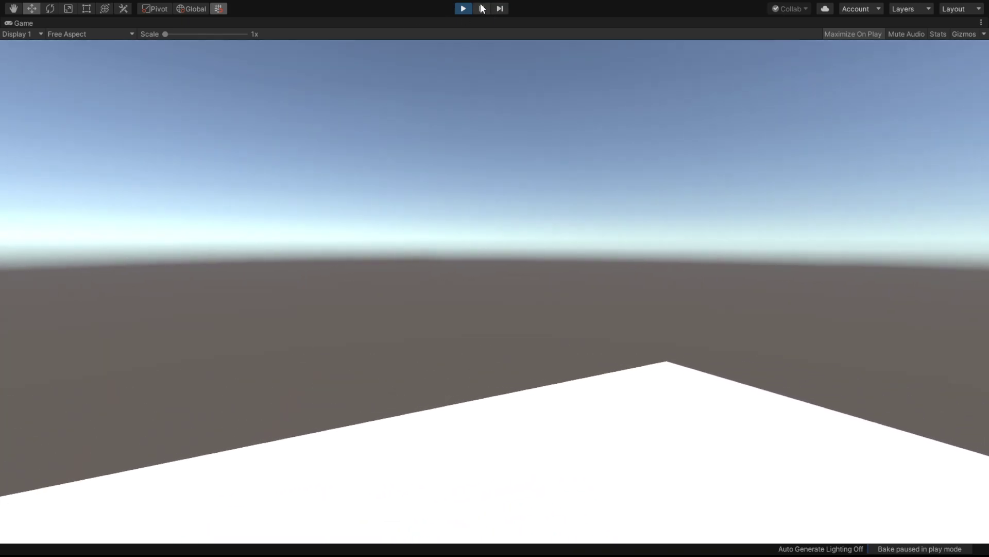
pyautogui.click(464, 9)
# Switch off the Mesh Renderer on Cube (1) and on Cube, keeping their colliders
pyautogui.moveTo(539, 88)
pyautogui.mouseDown(button='right')
pyautogui.moveTo(505, 137)
pyautogui.moveTo(469, 156)
pyautogui.mouseUp(button='right')
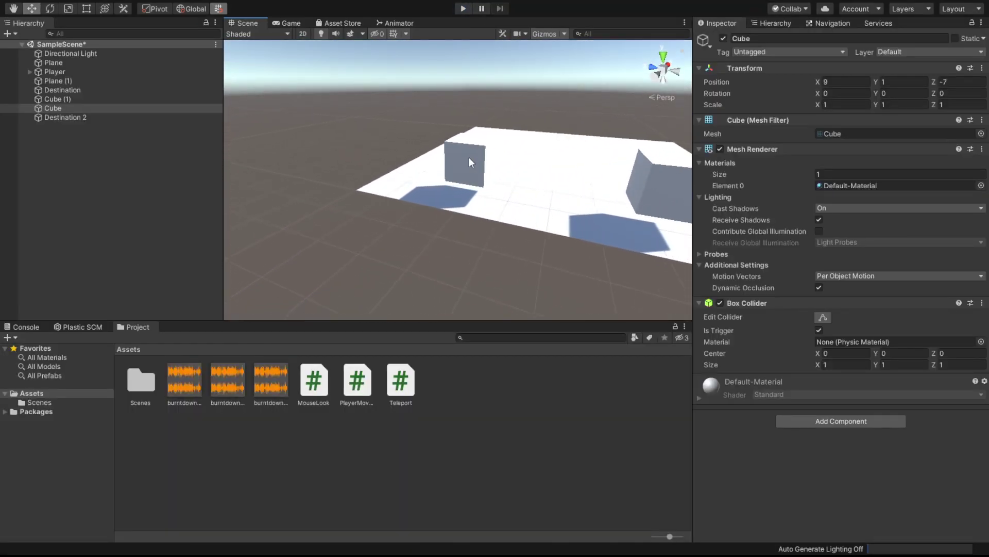
pyautogui.click(469, 156)
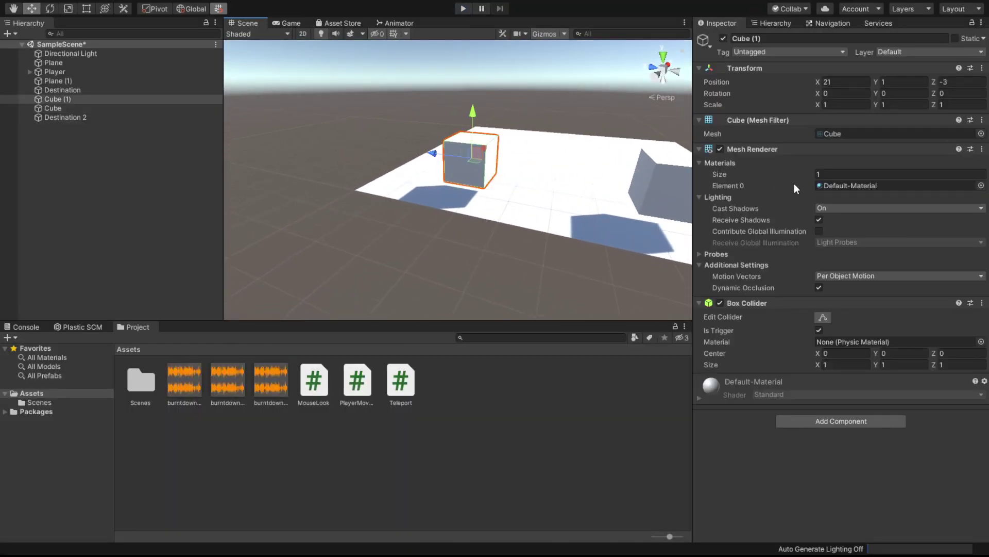
pyautogui.click(721, 150)
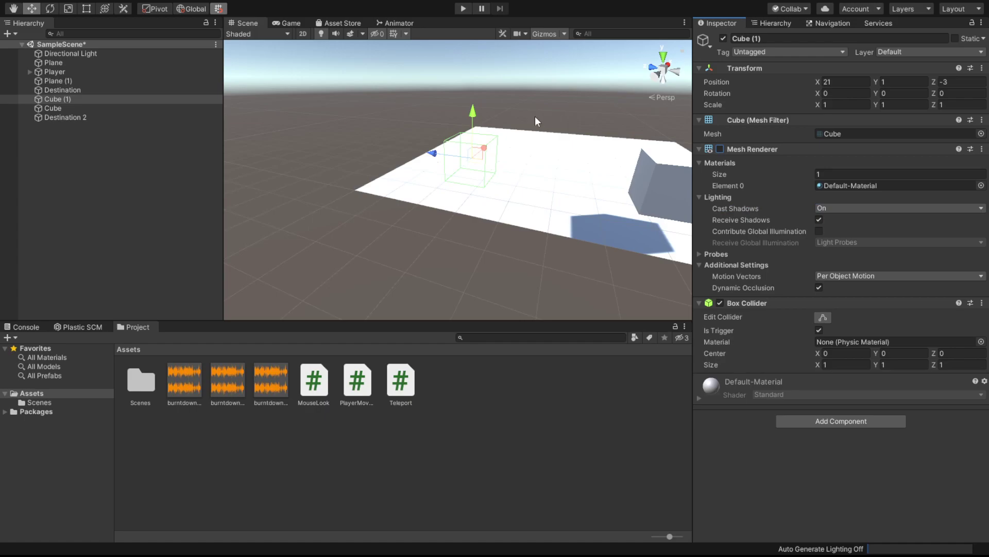
pyautogui.moveTo(488, 169)
pyautogui.mouseDown(button='right')
pyautogui.moveTo(507, 167)
pyautogui.moveTo(536, 206)
pyautogui.mouseUp(button='right')
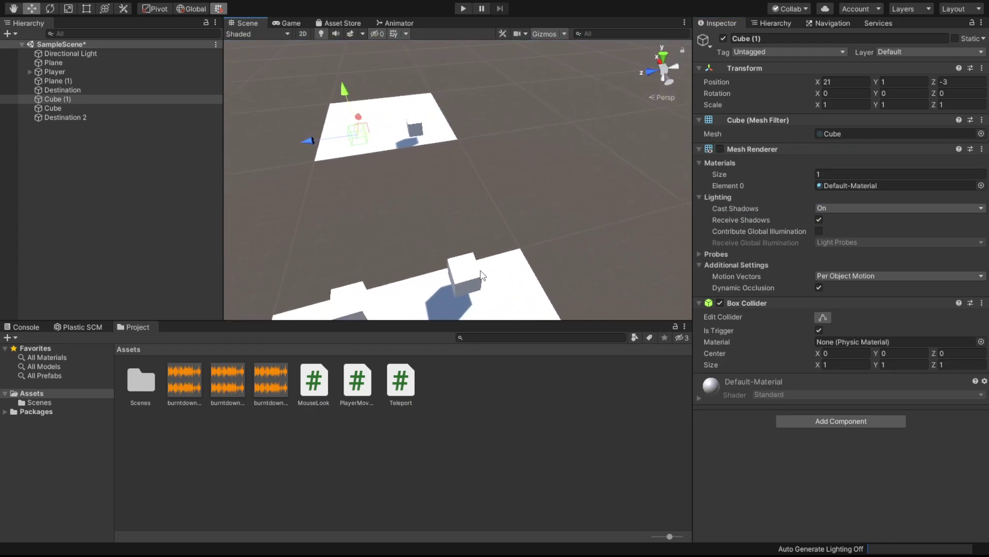
pyautogui.click(464, 273)
pyautogui.click(721, 149)
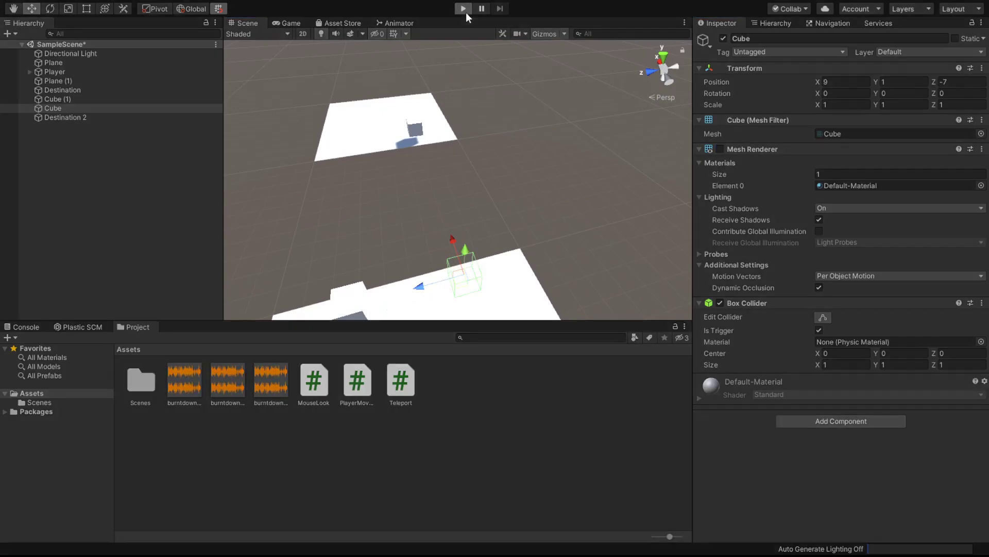
pyautogui.click(464, 9)
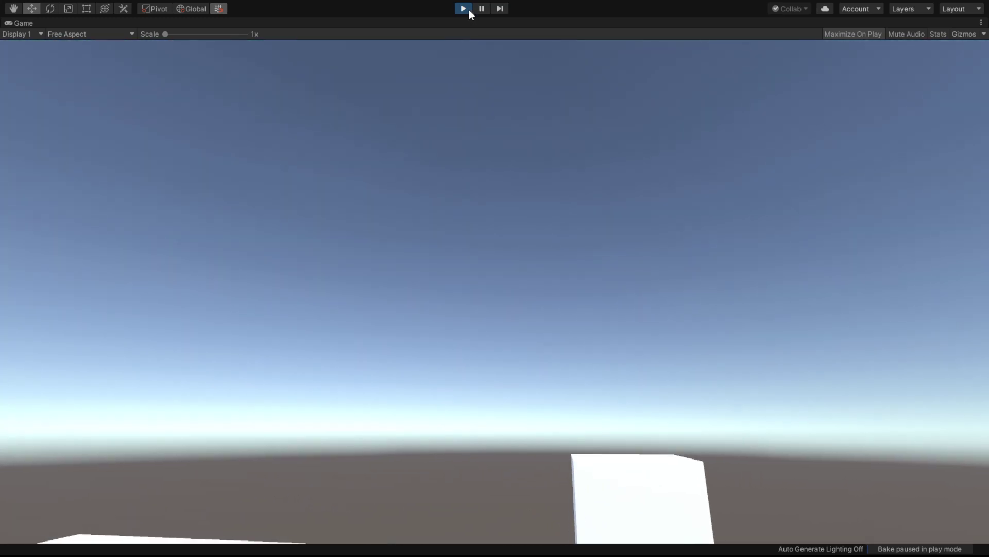
# Stop Play mode and scale Destination lengthwise and upward into a tall wall
pyautogui.click(467, 9)
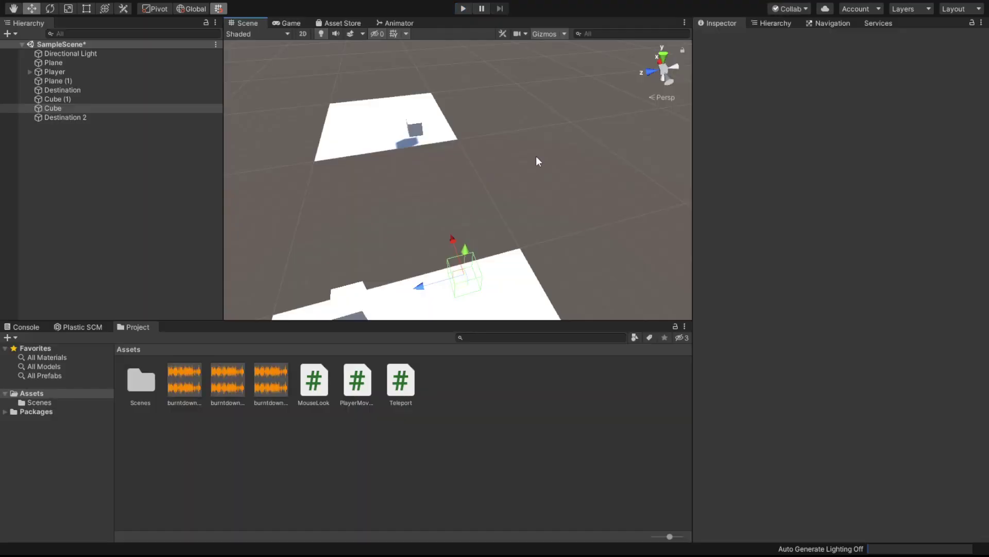
pyautogui.moveTo(536, 155)
pyautogui.mouseDown(button='right')
pyautogui.moveTo(648, 208)
pyautogui.moveTo(479, 187)
pyautogui.mouseUp(button='right')
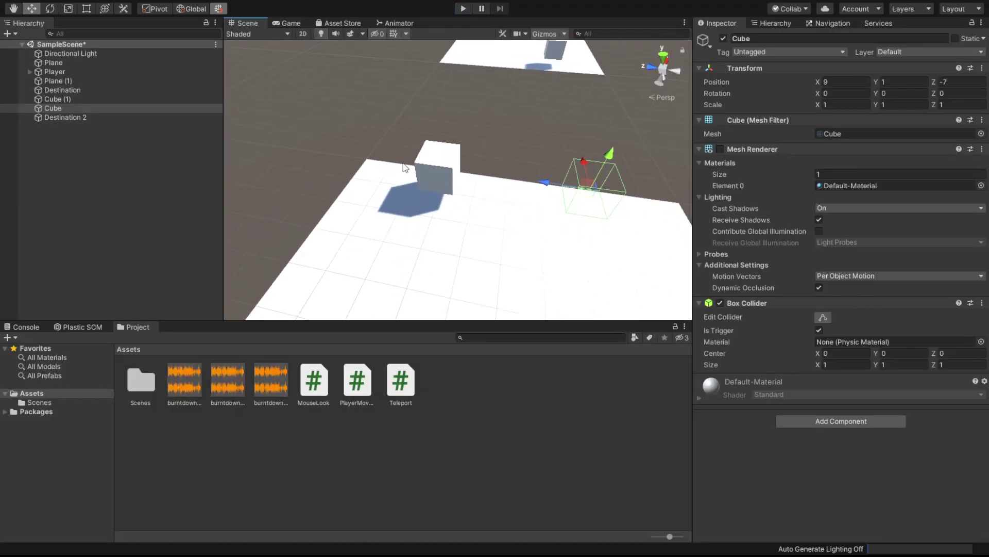
pyautogui.click(441, 167)
pyautogui.click(68, 8)
pyautogui.moveTo(400, 161); pyautogui.dragTo(82, 110)
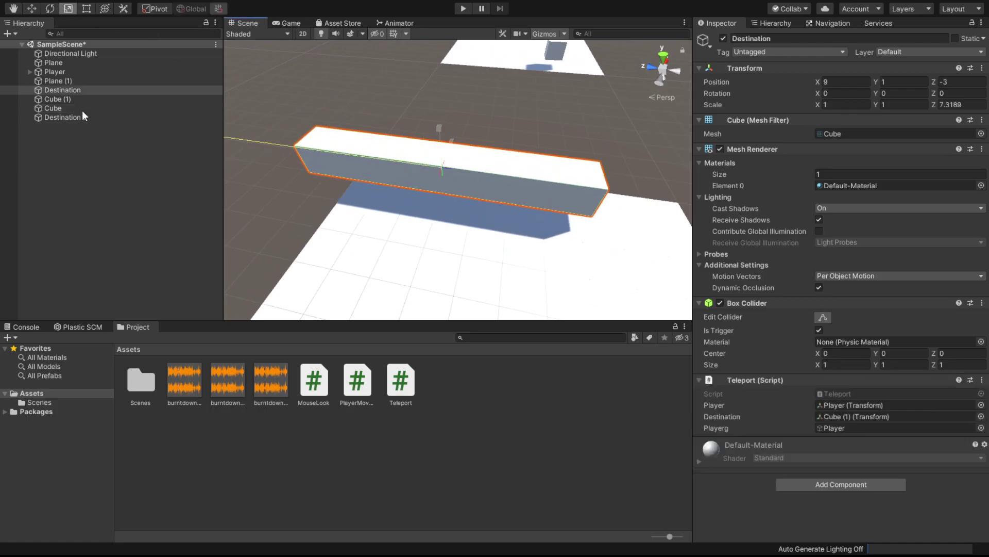
pyautogui.scroll(-5, 453, 133)
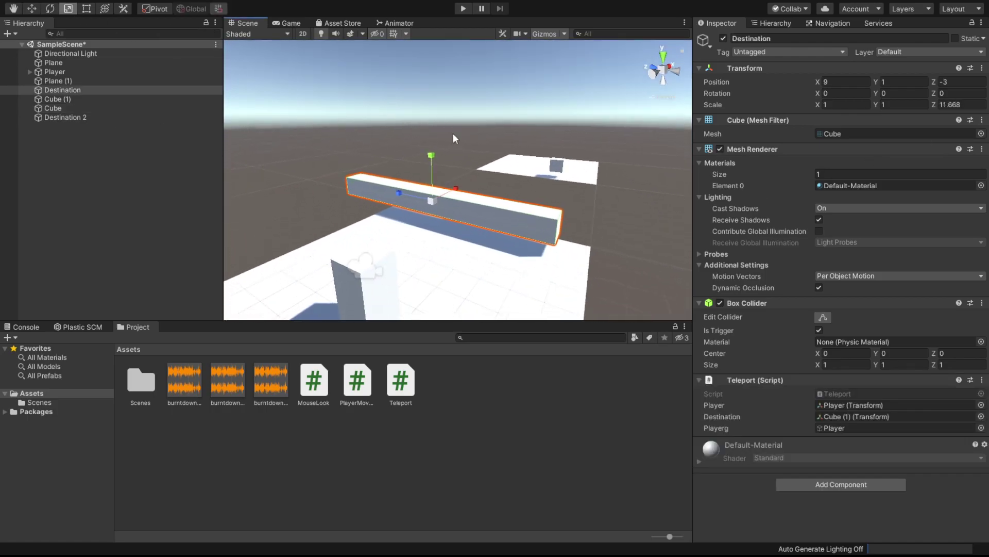
pyautogui.moveTo(453, 133)
pyautogui.mouseDown()
pyautogui.moveTo(435, 550)
pyautogui.moveTo(255, 348)
pyautogui.mouseUp()
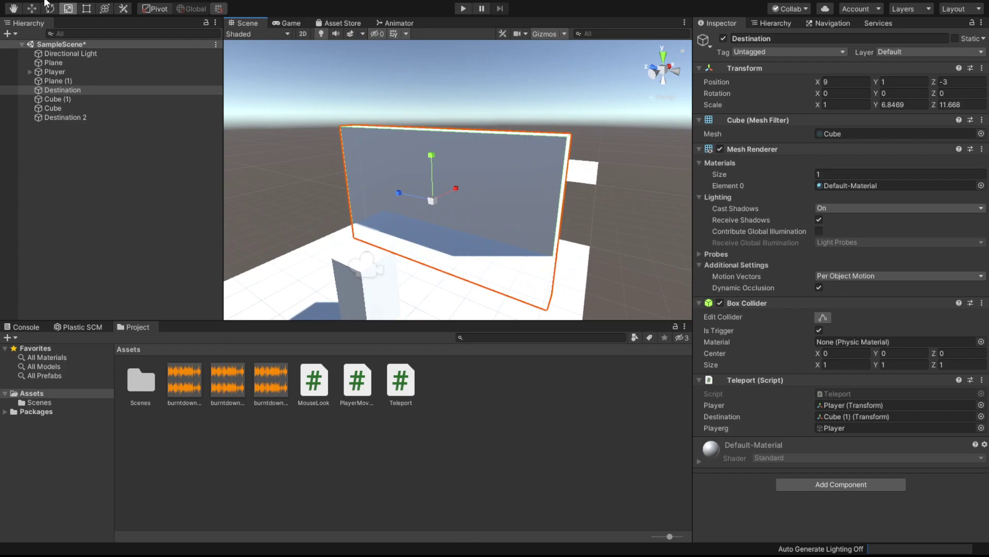
# Move Destination to X 10, Z -4 and widen its Box Collider
pyautogui.click(31, 9)
pyautogui.moveTo(410, 199)
pyautogui.mouseDown()
pyautogui.moveTo(471, 185)
pyautogui.moveTo(448, 216)
pyautogui.moveTo(301, 227)
pyautogui.mouseUp()
pyautogui.click(823, 317)
pyautogui.moveTo(394, 187)
pyautogui.keyDown('alt'); pyautogui.mouseDown()
pyautogui.moveTo(481, 184)
pyautogui.moveTo(439, 206)
pyautogui.moveTo(407, 187)
pyautogui.mouseUp(); pyautogui.keyUp('alt')
# Reshape Destination 2 into a tall wall (Y 5.37, Z 11.44) and move it to X 20
pyautogui.click(456, 182)
pyautogui.press('f')
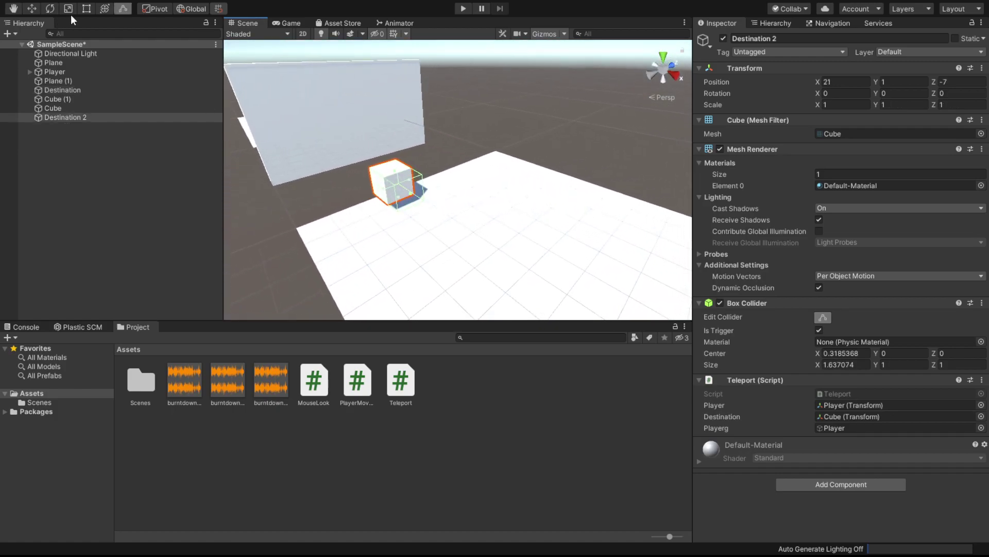
pyautogui.moveTo(498, 162)
pyautogui.keyDown('alt'); pyautogui.mouseDown()
pyautogui.moveTo(424, 177)
pyautogui.moveTo(520, 185)
pyautogui.mouseUp(); pyautogui.keyUp('alt')
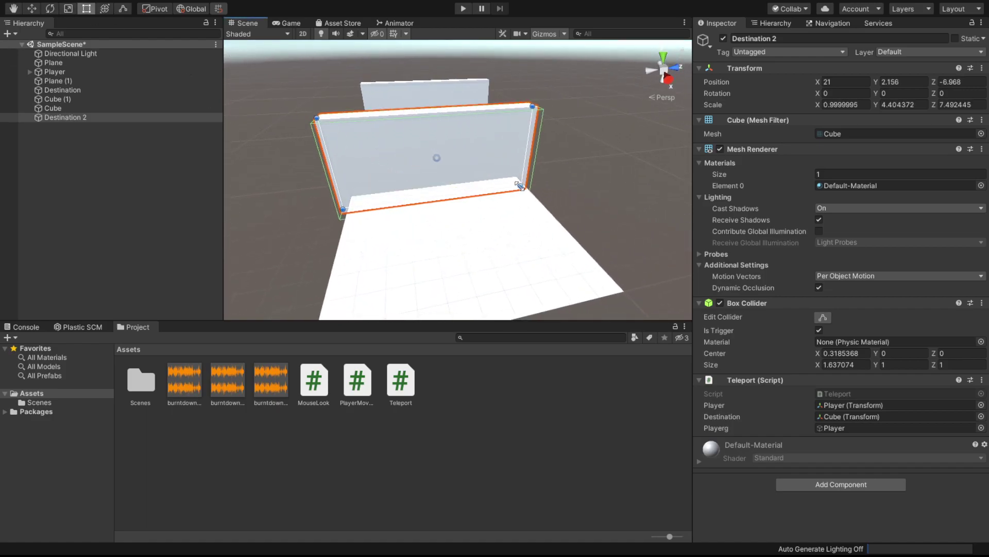
pyautogui.click(27, 10)
pyautogui.keyDown('alt'); pyautogui.moveTo(453, 181); pyautogui.dragTo(361, 170); pyautogui.keyUp('alt')
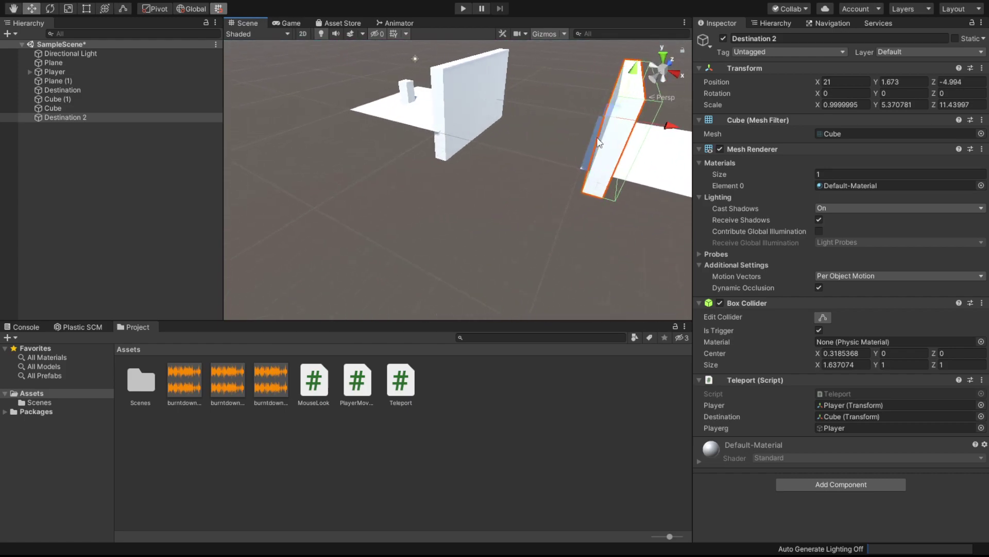
pyautogui.moveTo(678, 126); pyautogui.dragTo(657, 124)
pyautogui.press('f')
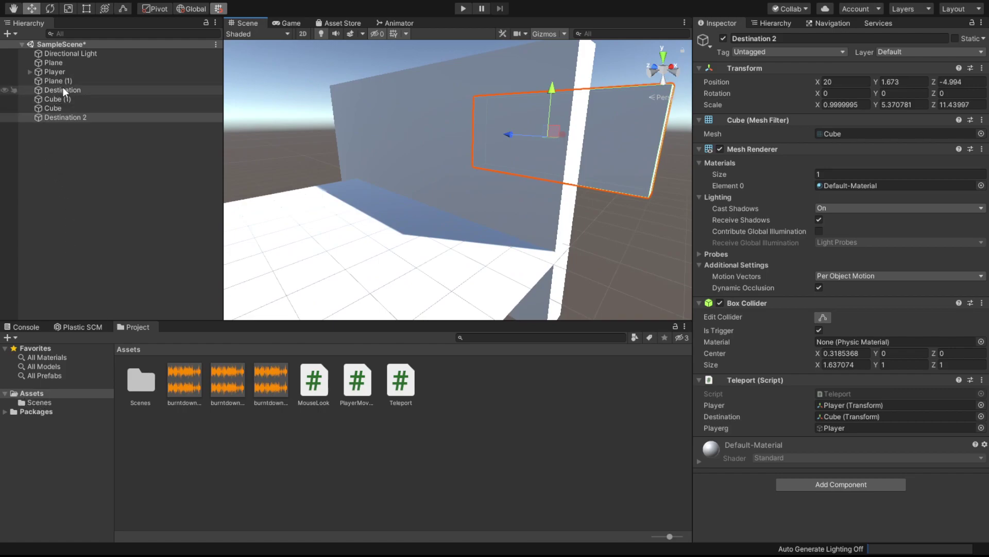
# Frame Cube (1) in the Scene view and orbit around it
pyautogui.click(57, 99)
pyautogui.press('f')
pyautogui.moveTo(431, 216)
pyautogui.keyDown('alt'); pyautogui.mouseDown()
pyautogui.moveTo(312, 221)
pyautogui.moveTo(447, 167)
pyautogui.mouseUp(); pyautogui.keyUp('alt')
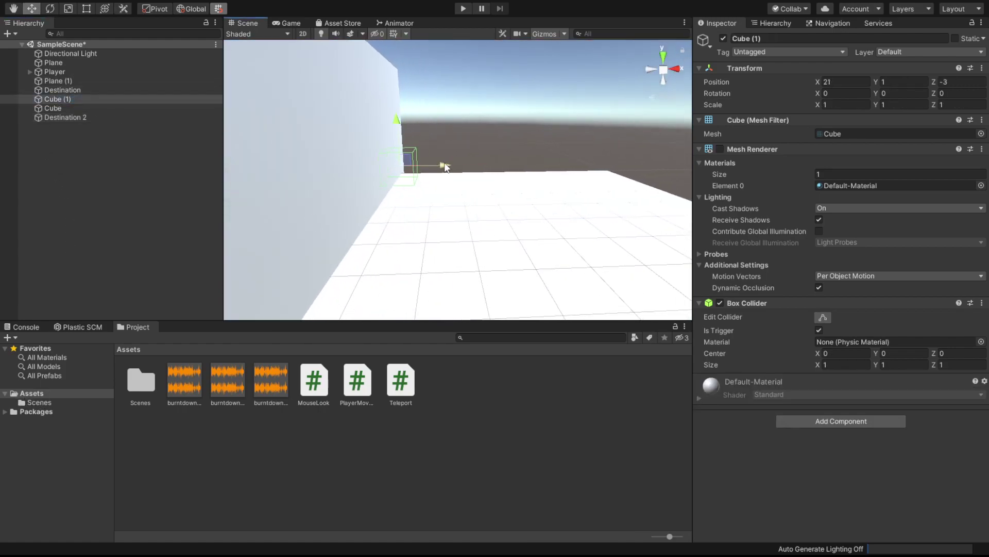
# Frame Cube and the Destination wall, then start Play mode to test teleporting
pyautogui.click(54, 109)
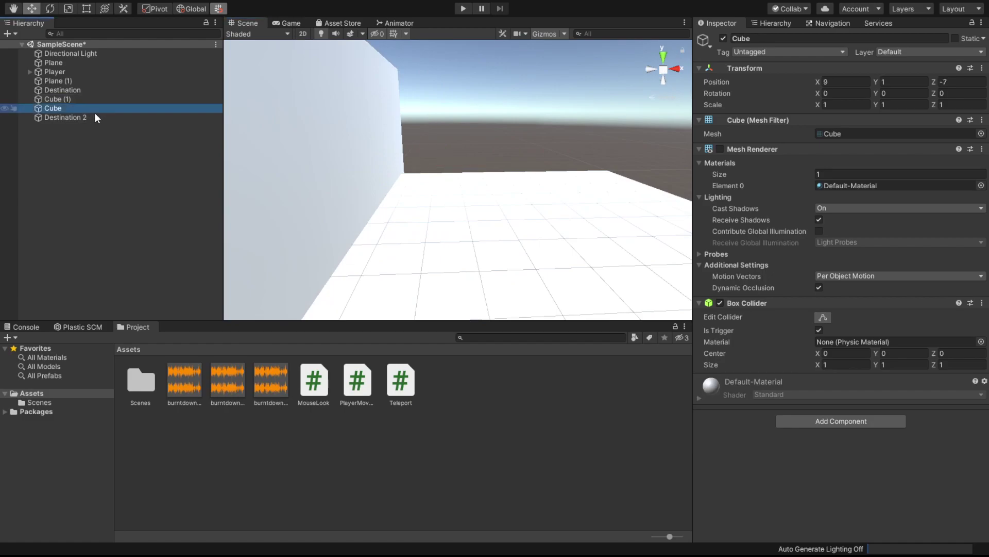
pyautogui.press('f')
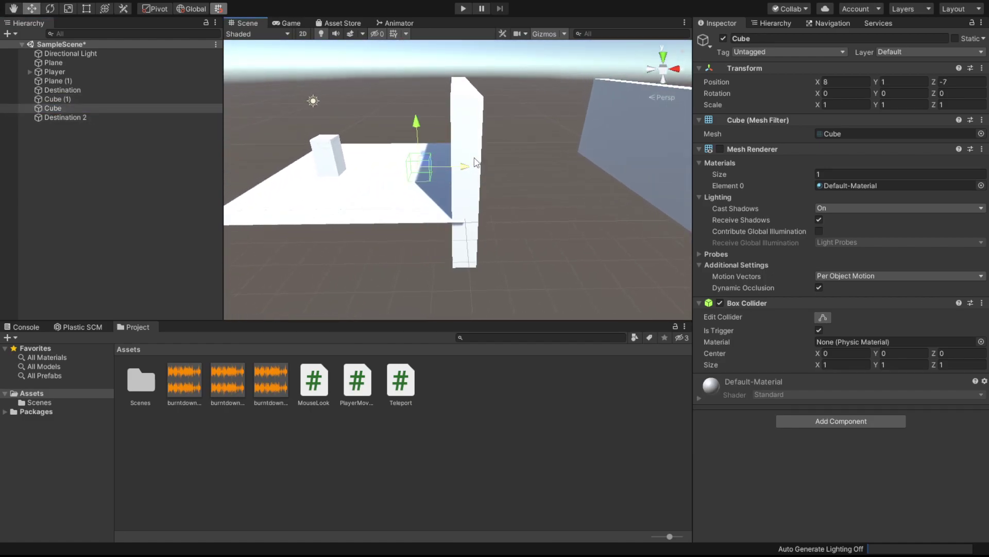
pyautogui.click(452, 172)
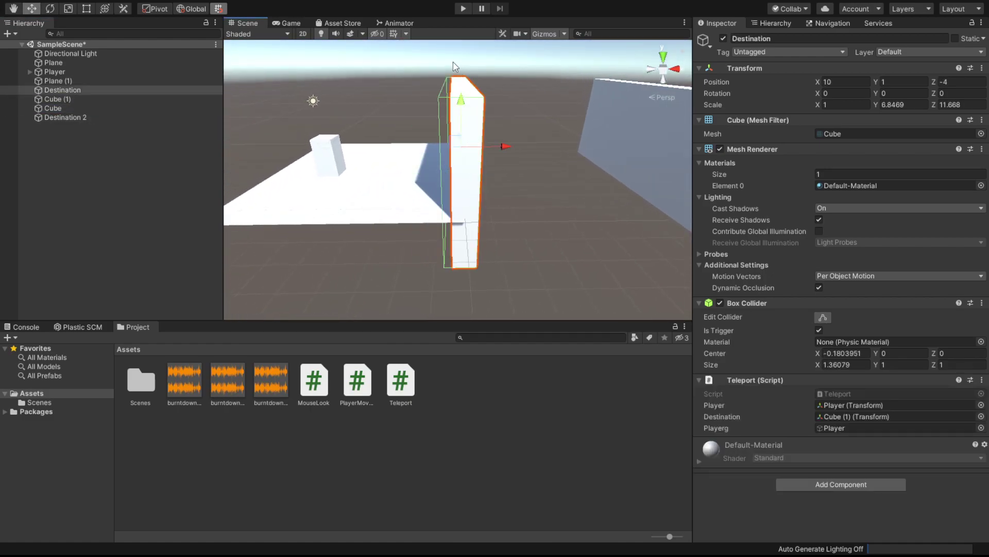
pyautogui.press('f')
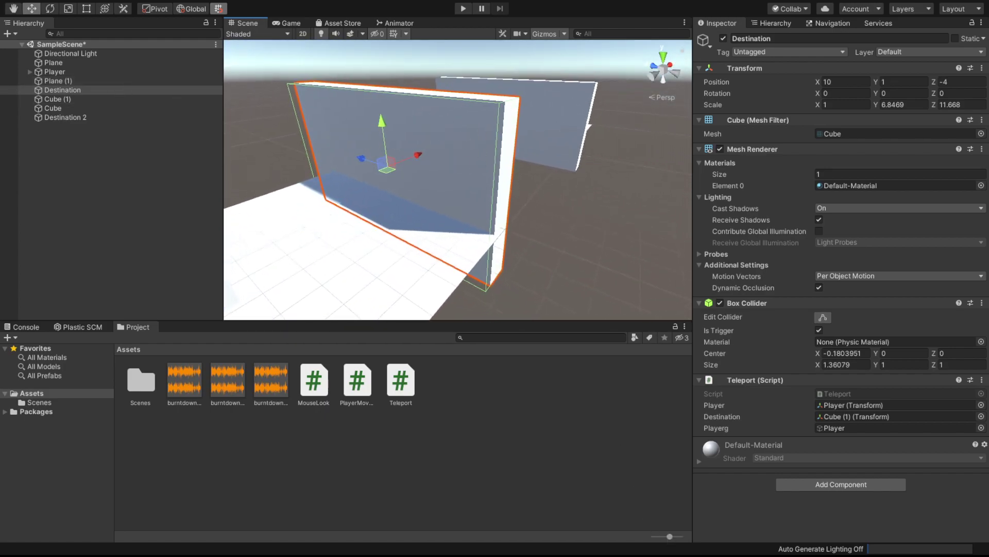
pyautogui.click(462, 11)
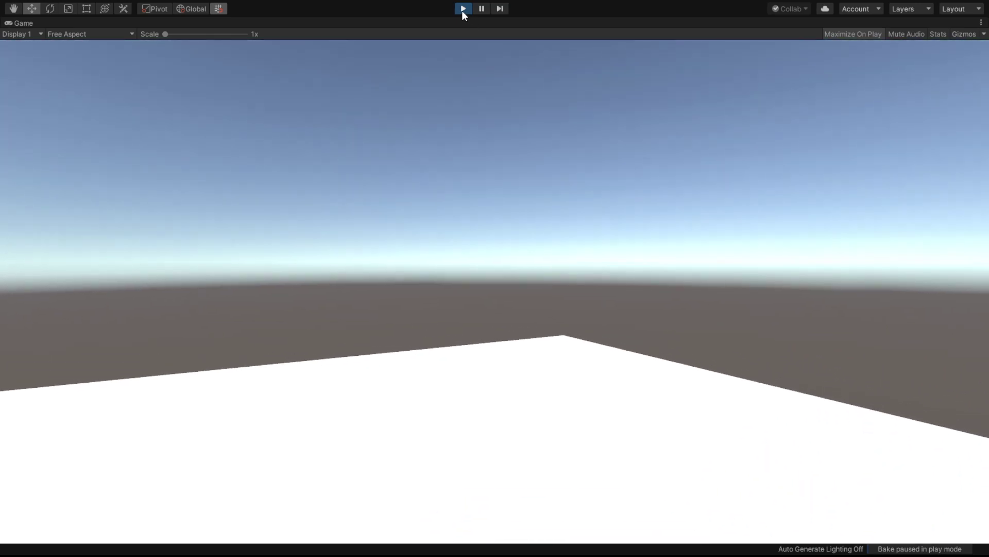
# Stop Play mode and orbit the Scene view to show both teleport walls side by side
pyautogui.click(463, 9)
pyautogui.keyDown('alt'); pyautogui.moveTo(508, 84); pyautogui.dragTo(527, 154); pyautogui.keyUp('alt')
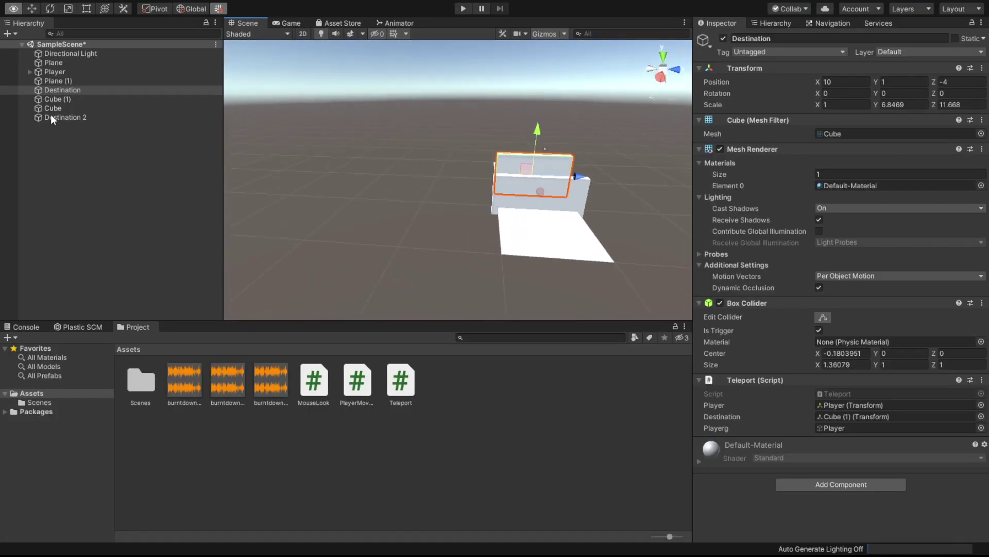
pyautogui.moveTo(526, 154); pyautogui.dragTo(481, 152, button='middle')
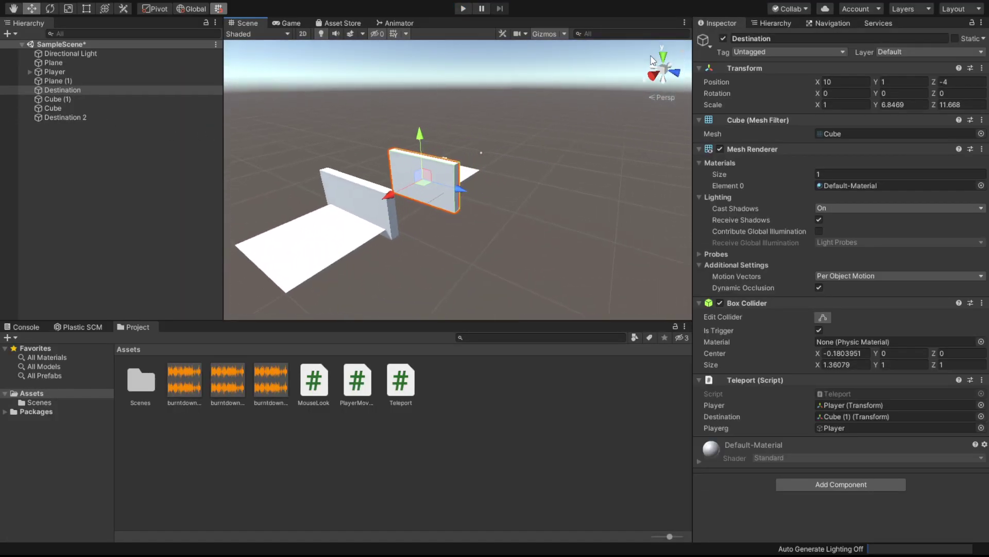
pyautogui.click(570, 125)
pyautogui.keyDown('alt'); pyautogui.moveTo(597, 133); pyautogui.dragTo(416, 128); pyautogui.keyUp('alt')
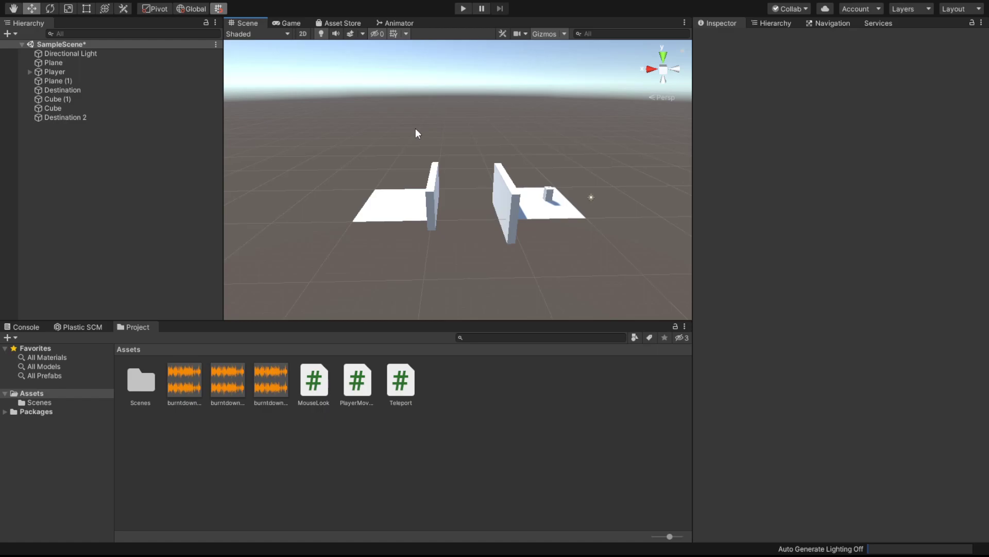
pyautogui.moveTo(435, 144)
pyautogui.keyDown('alt'); pyautogui.mouseDown()
pyautogui.moveTo(429, 156)
pyautogui.moveTo(706, 150)
pyautogui.moveTo(84, 102)
pyautogui.mouseUp(); pyautogui.keyUp('alt')
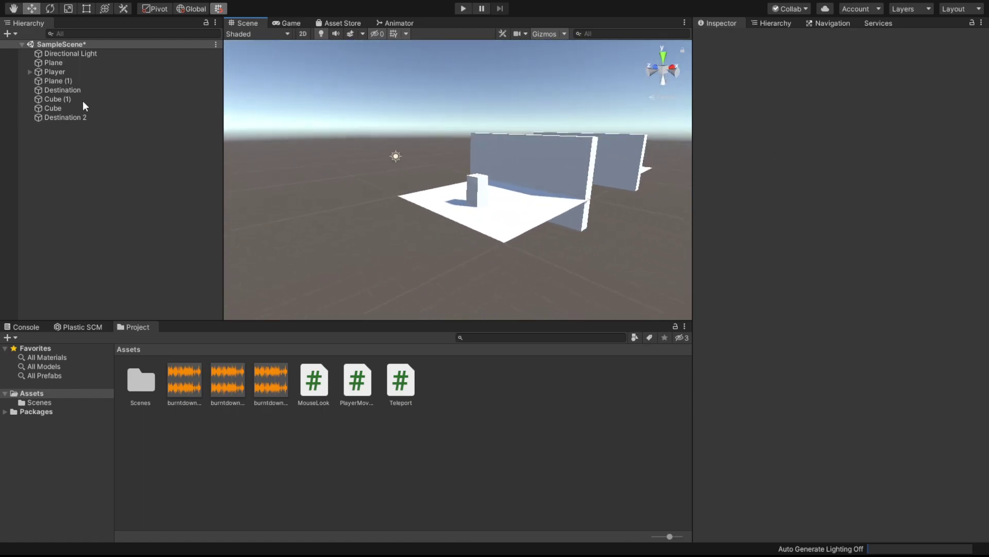
pyautogui.click(53, 109)
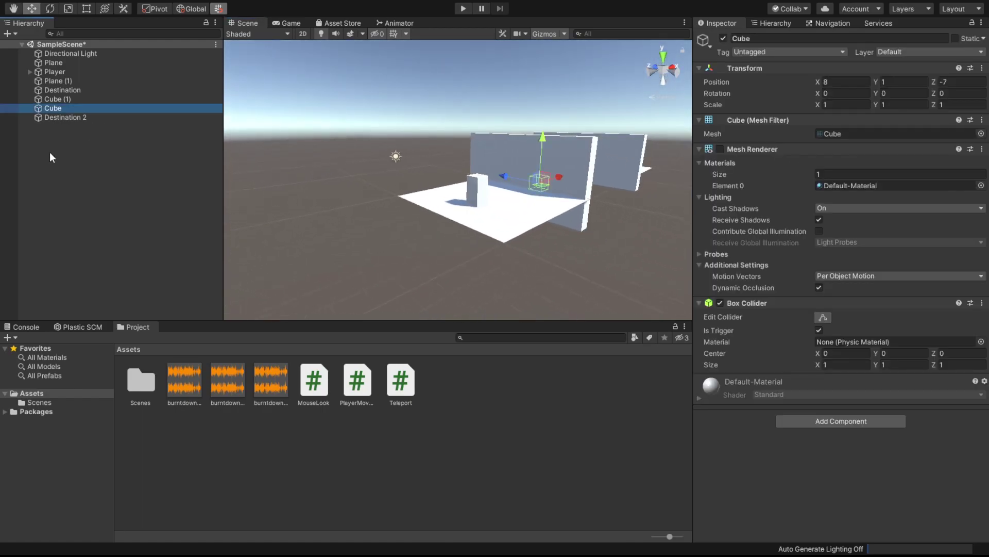
pyautogui.click(63, 117)
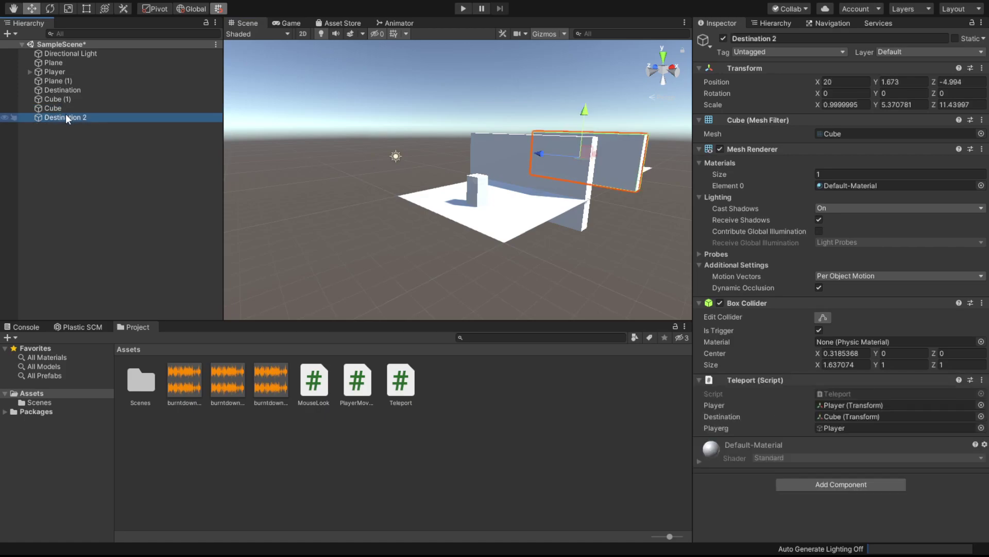
pyautogui.click(309, 118)
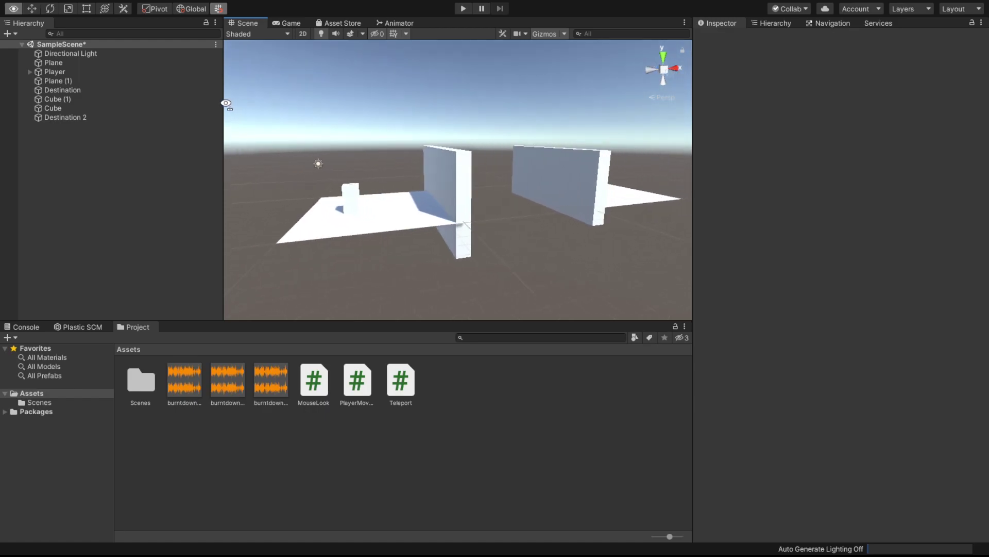
pyautogui.moveTo(306, 113)
pyautogui.keyDown('alt'); pyautogui.mouseDown()
pyautogui.moveTo(180, 104)
pyautogui.moveTo(431, 124)
pyautogui.mouseUp(); pyautogui.keyUp('alt')
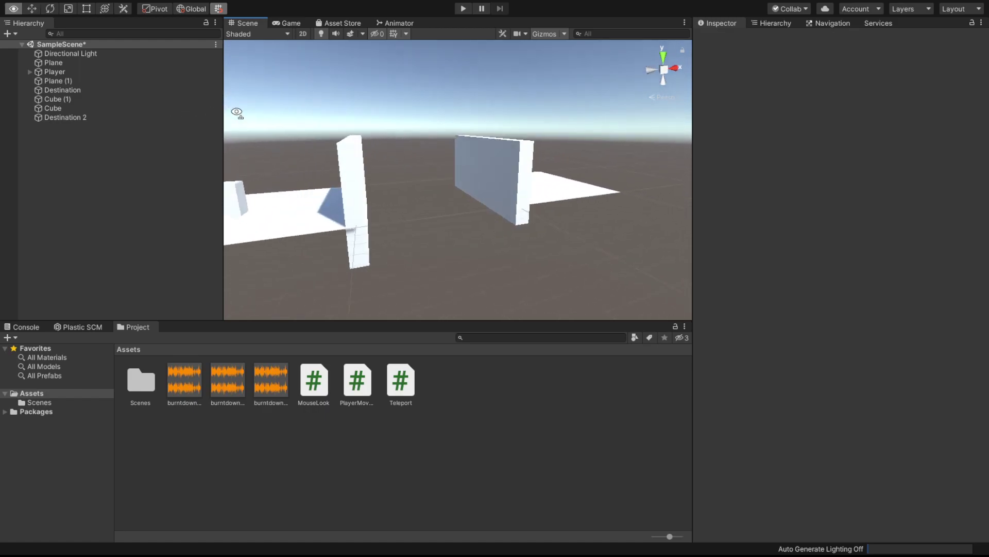
pyautogui.scroll(-5, 431, 123)
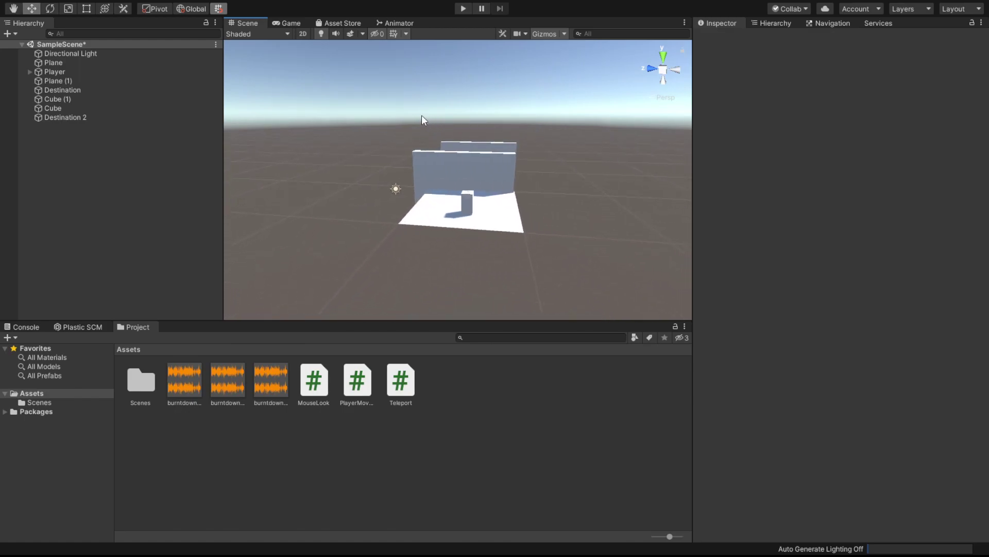
pyautogui.keyDown('alt'); pyautogui.moveTo(422, 115); pyautogui.dragTo(297, 106); pyautogui.keyUp('alt')
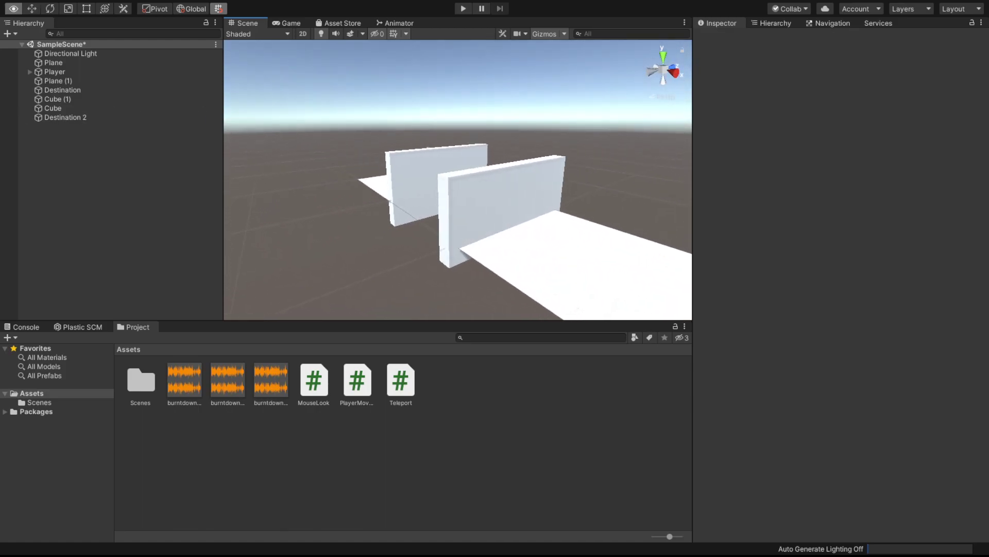
pyautogui.moveTo(297, 106)
pyautogui.keyDown('alt'); pyautogui.mouseDown()
pyautogui.moveTo(88, 108)
pyautogui.moveTo(439, 114)
pyautogui.mouseUp(); pyautogui.keyUp('alt')
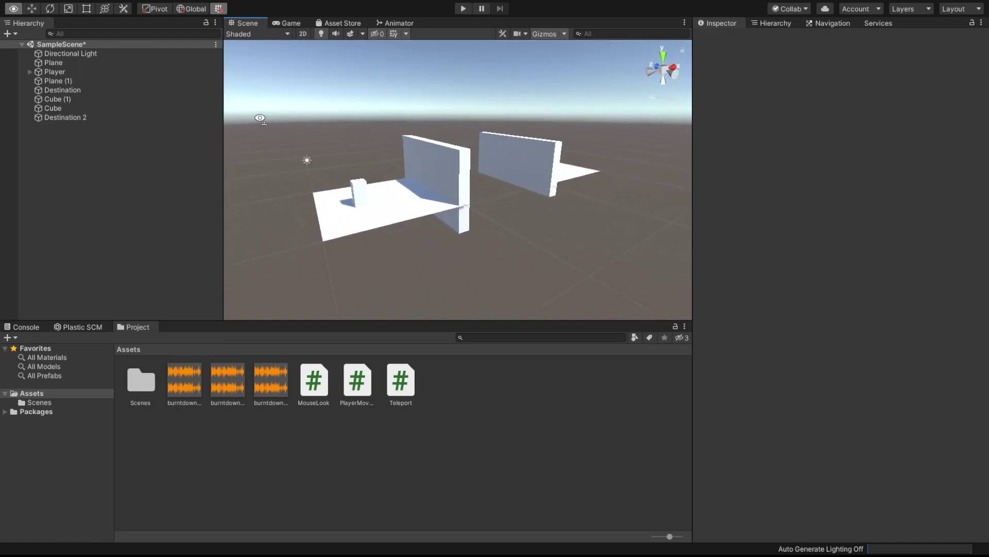
pyautogui.keyDown('alt'); pyautogui.moveTo(438, 113); pyautogui.dragTo(209, 116); pyautogui.keyUp('alt')
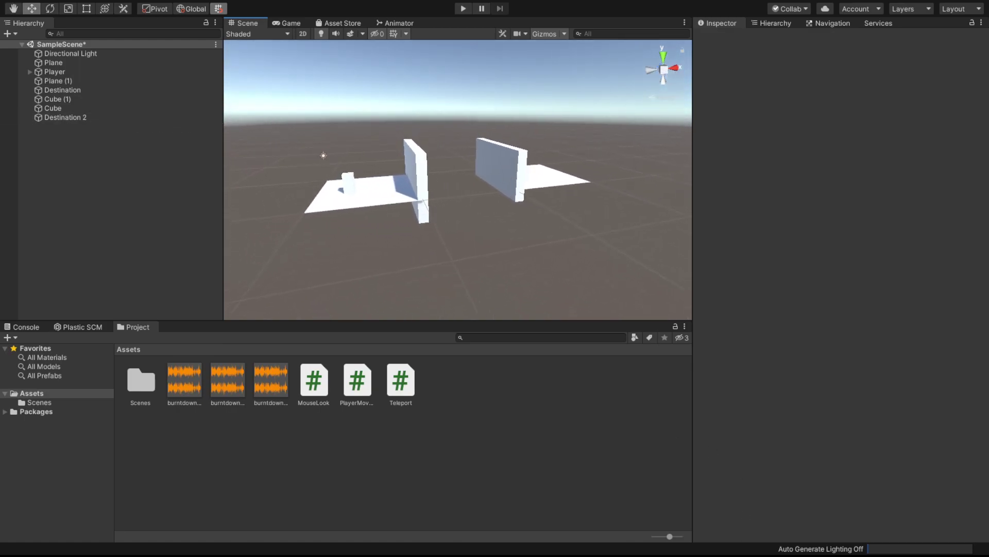